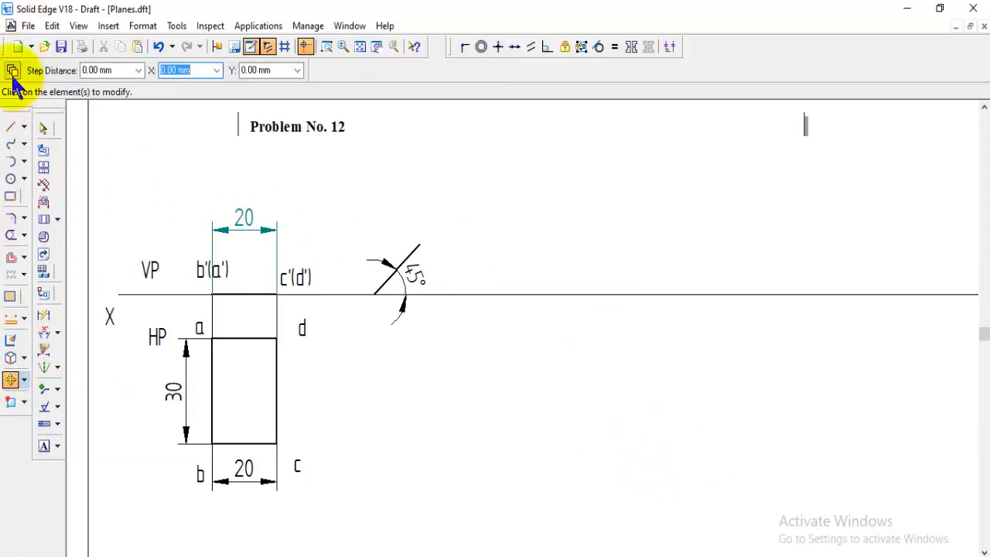
- Copy the labels c'(d') and b'(a') from the first front view to the upper and lower ends of the 45° line
{"action": "left_click", "coordinate": [308, 281]}
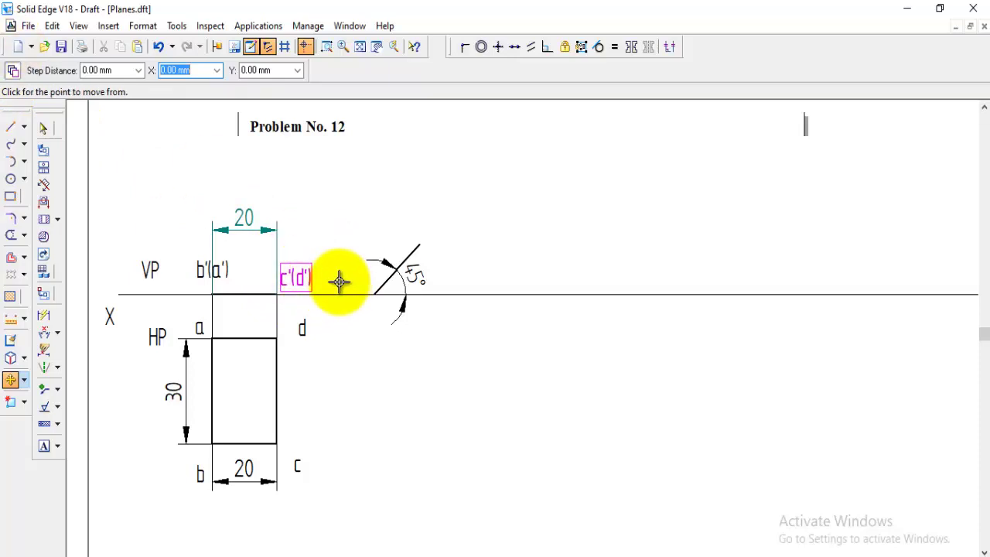
{"action": "left_click", "coordinate": [297, 277]}
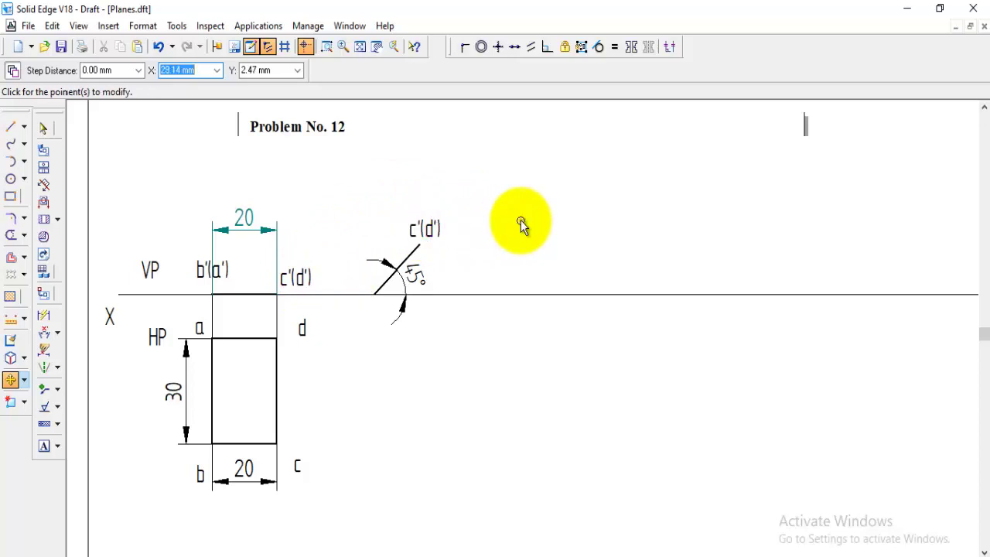
{"action": "left_click", "coordinate": [223, 268]}
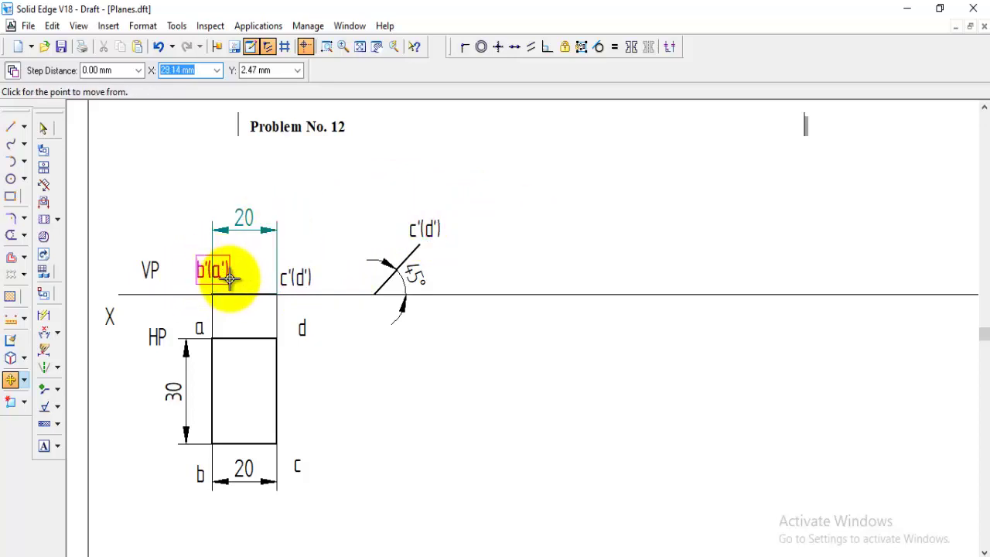
{"action": "left_click", "coordinate": [230, 278]}
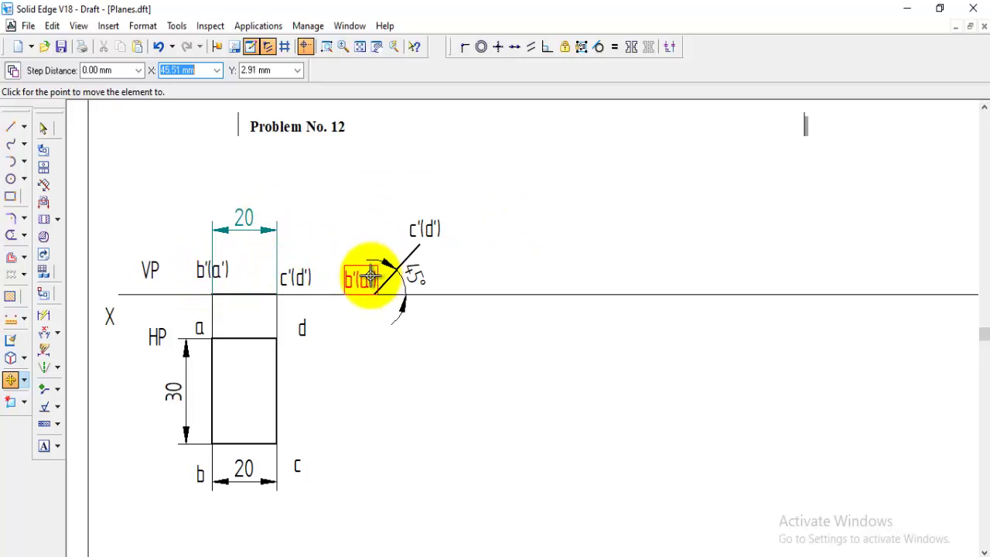
{"action": "left_click", "coordinate": [371, 278]}
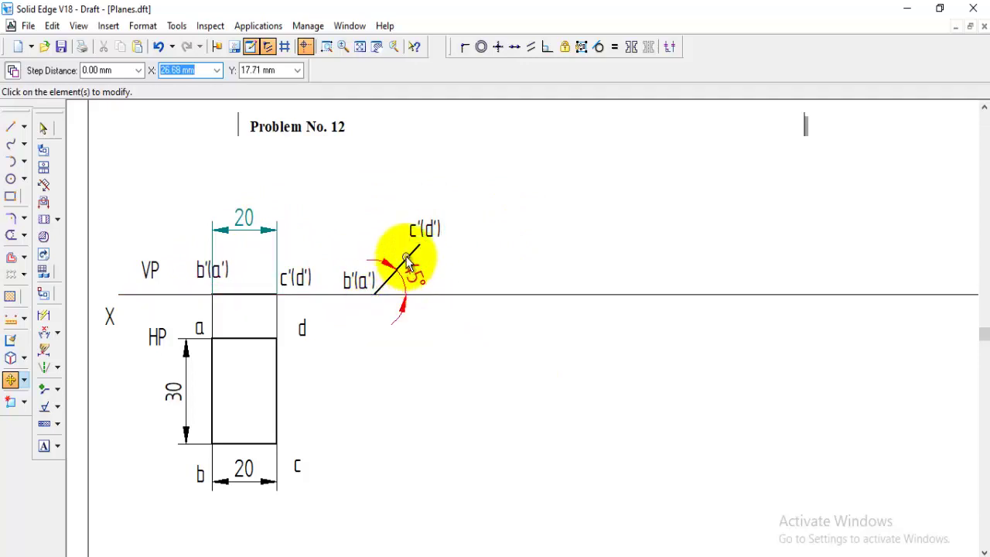
- In Normal line style, draw a vertical projector from b'(a') down to the rectangle's lower edge level and join it horizontally to corner c
{"action": "left_click", "coordinate": [10, 126]}
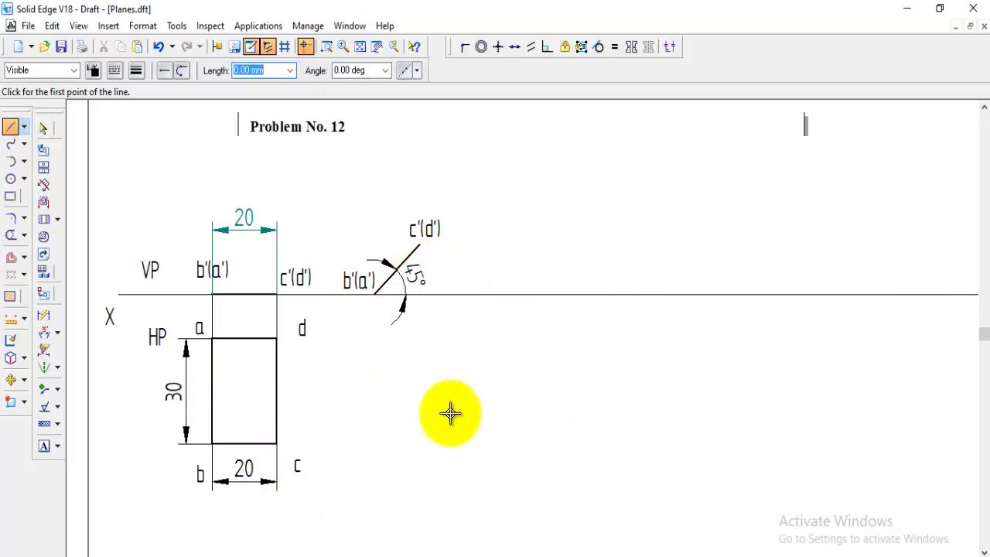
{"action": "left_click", "coordinate": [74, 70]}
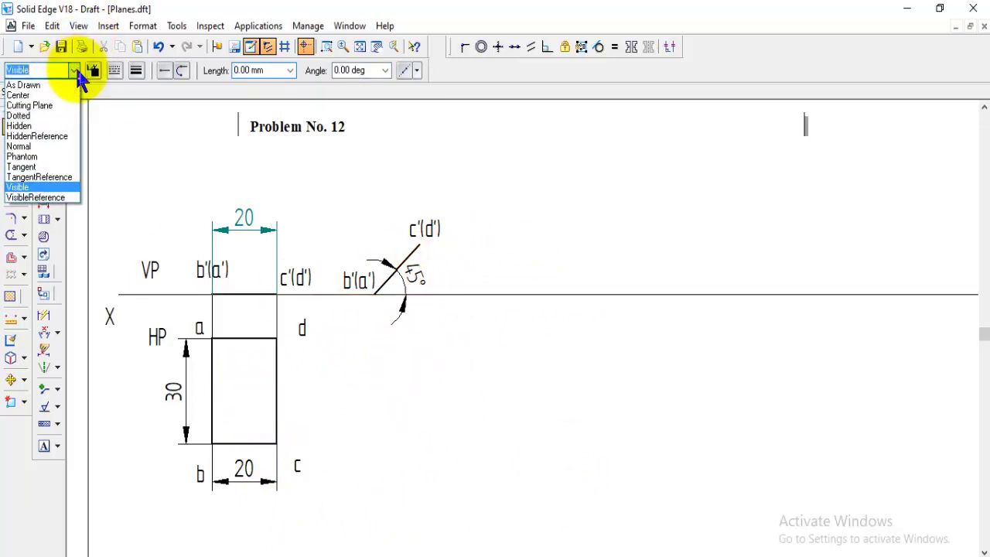
{"action": "left_click", "coordinate": [46, 146]}
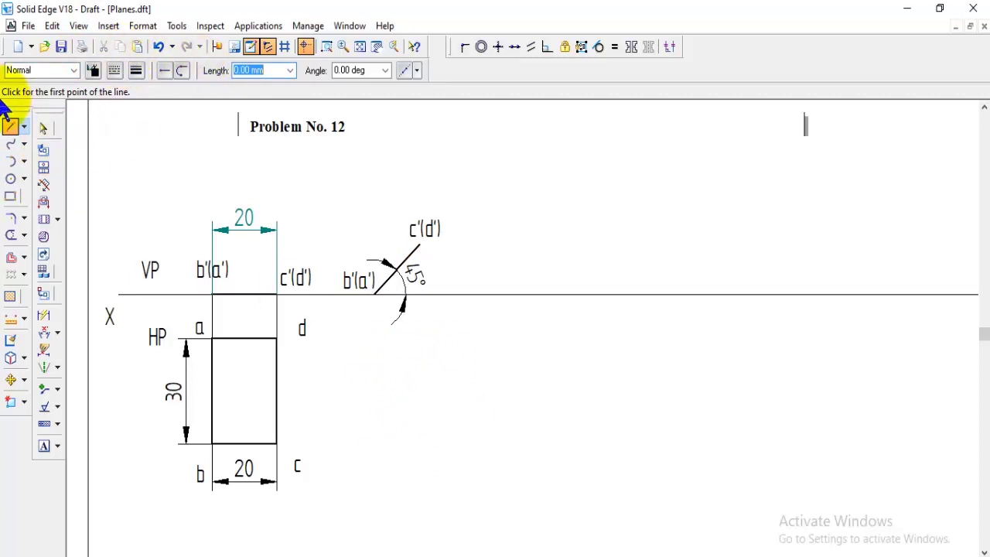
{"action": "left_click", "coordinate": [374, 293]}
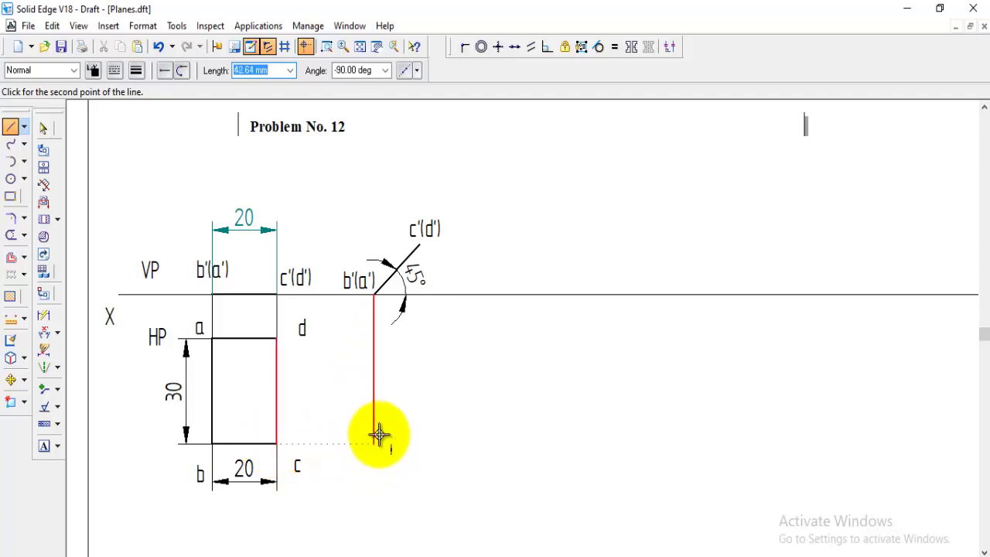
{"action": "left_click", "coordinate": [307, 48]}
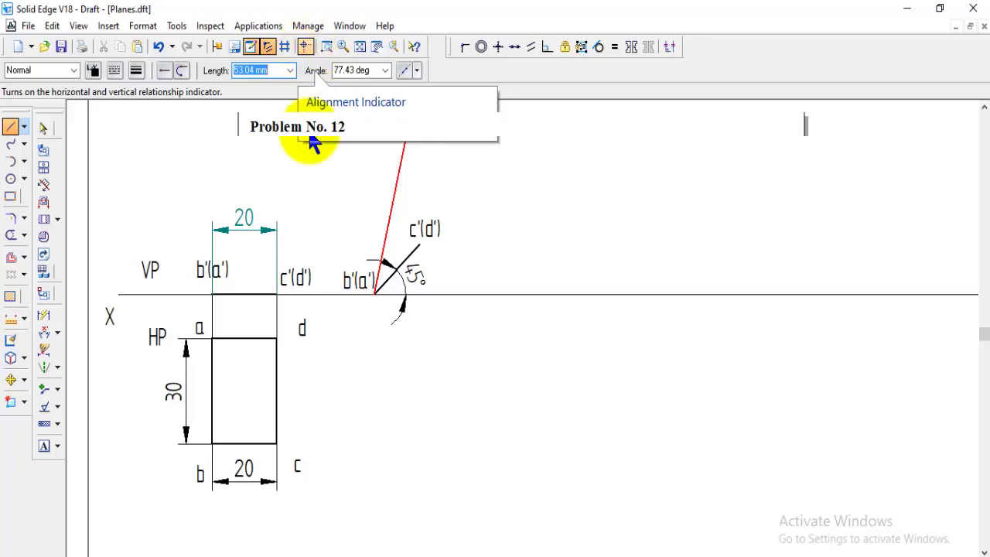
{"action": "left_click", "coordinate": [375, 445]}
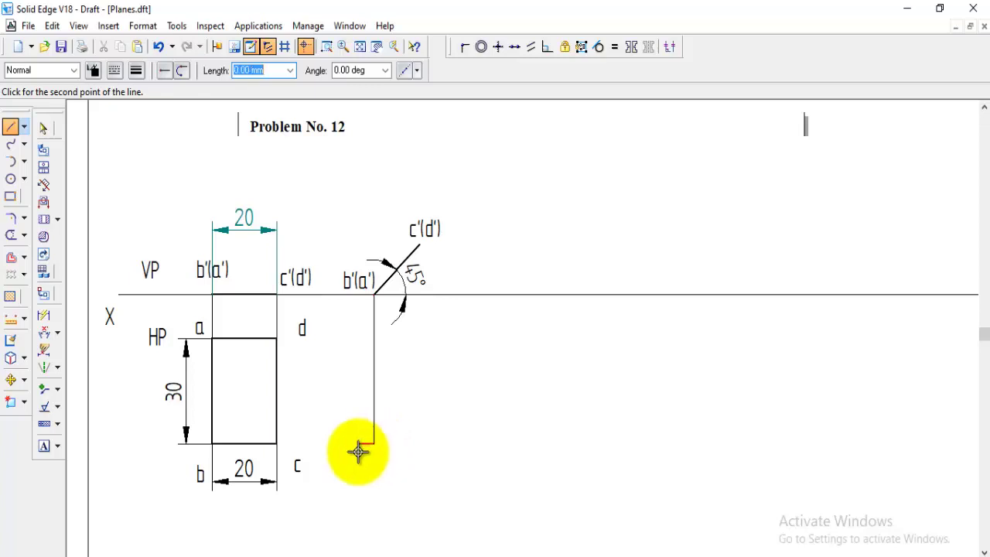
{"action": "left_click", "coordinate": [277, 445]}
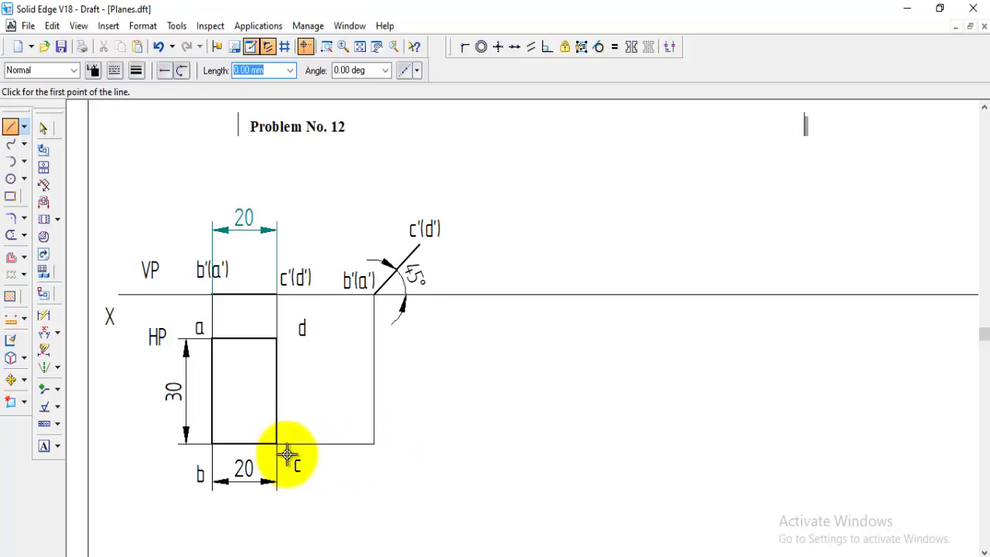
- Draw a vertical projector down from c'(d'), extend the lower horizontal to it, and draw a horizontal line from corner d to the projector
{"action": "left_click", "coordinate": [420, 245]}
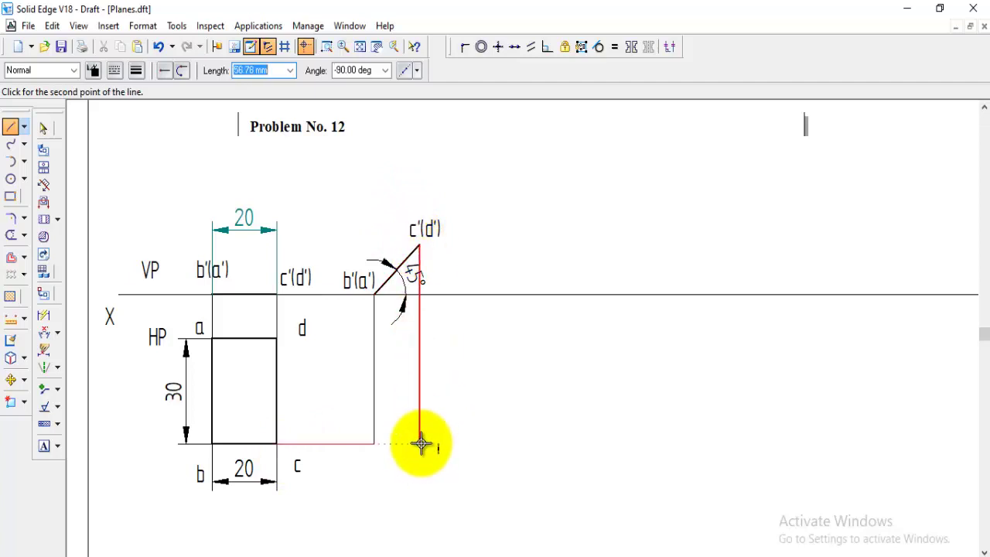
{"action": "left_click", "coordinate": [375, 442]}
{"action": "right_click", "coordinate": [505, 440]}
{"action": "left_click", "coordinate": [277, 339]}
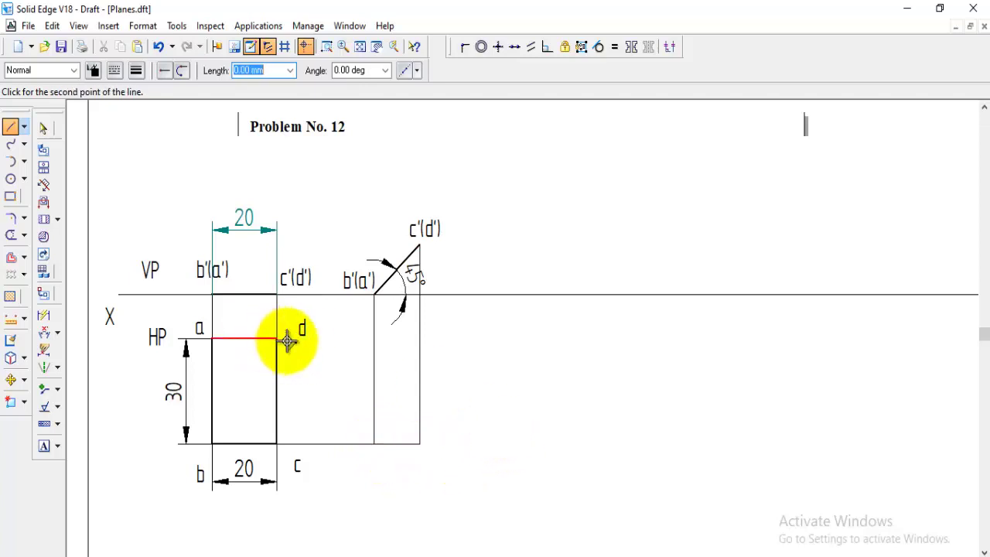
{"action": "left_click", "coordinate": [420, 338]}
{"action": "right_click", "coordinate": [531, 314]}
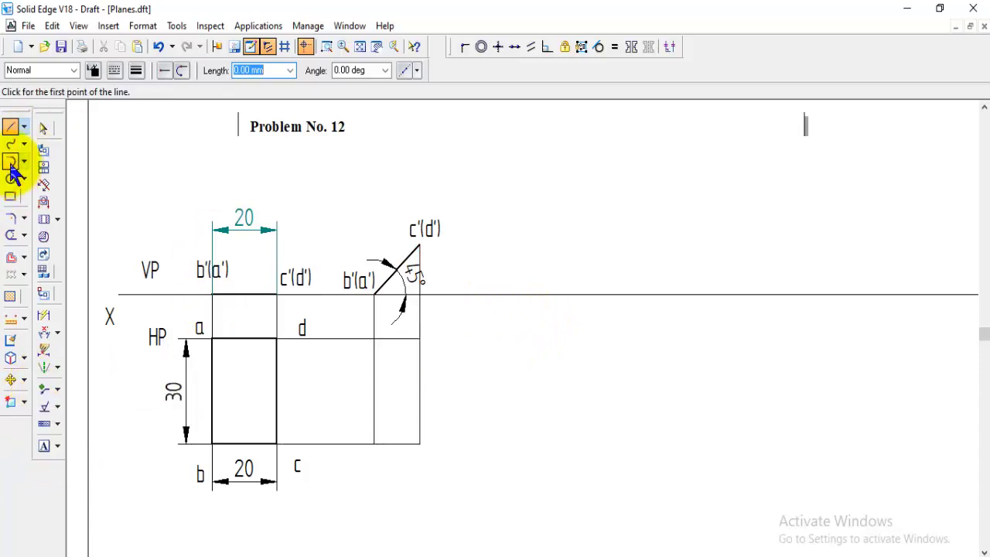
- Copy the labels a, b, c and d from the first top view to the matching corners of the projected top view
{"action": "left_click", "coordinate": [10, 379]}
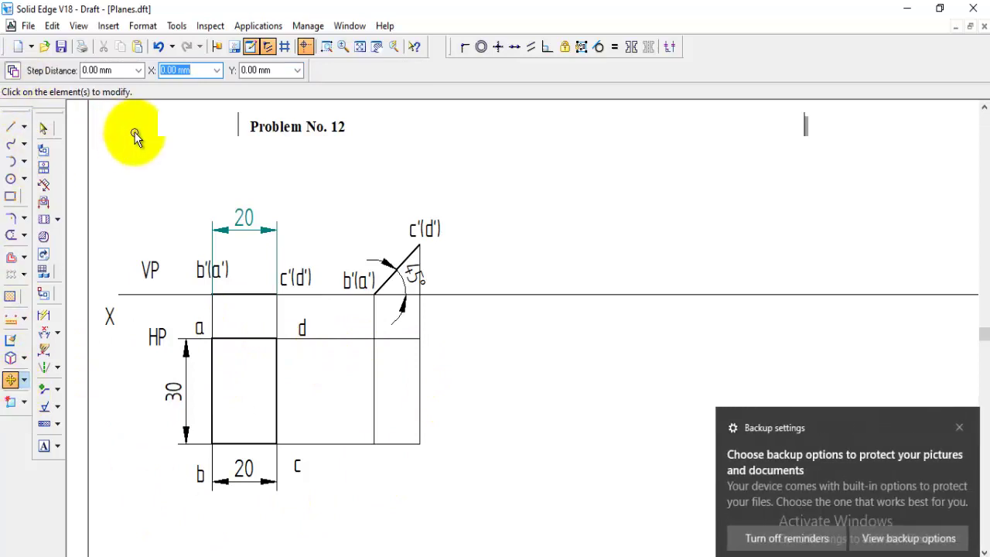
{"action": "left_click", "coordinate": [960, 427]}
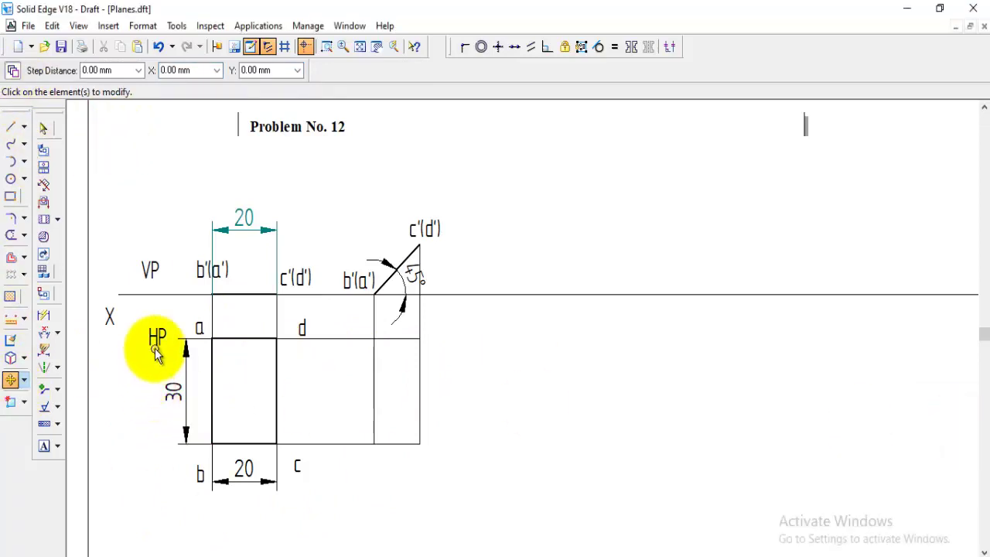
{"action": "left_click", "coordinate": [198, 329]}
{"action": "left_click", "coordinate": [201, 328]}
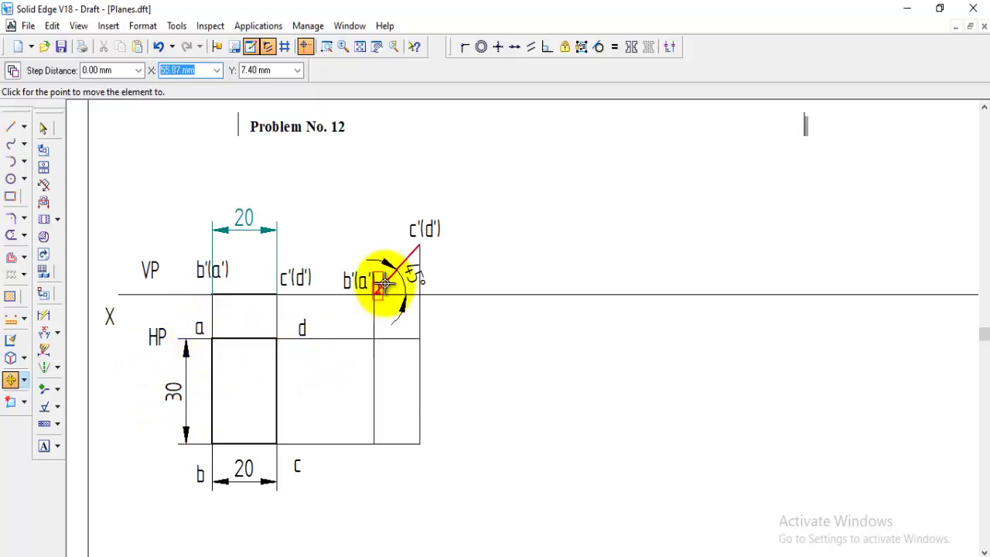
{"action": "left_click", "coordinate": [365, 325]}
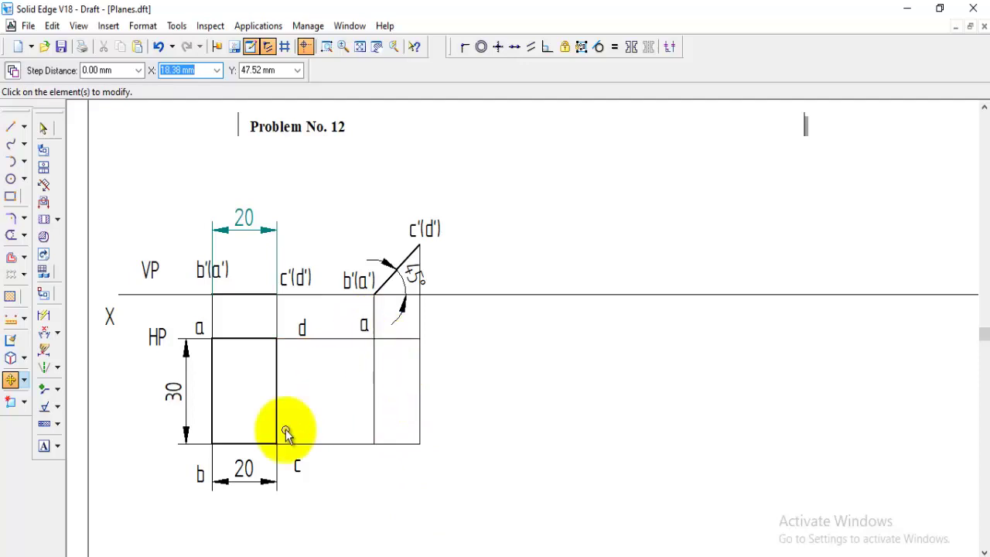
{"action": "left_click", "coordinate": [200, 474]}
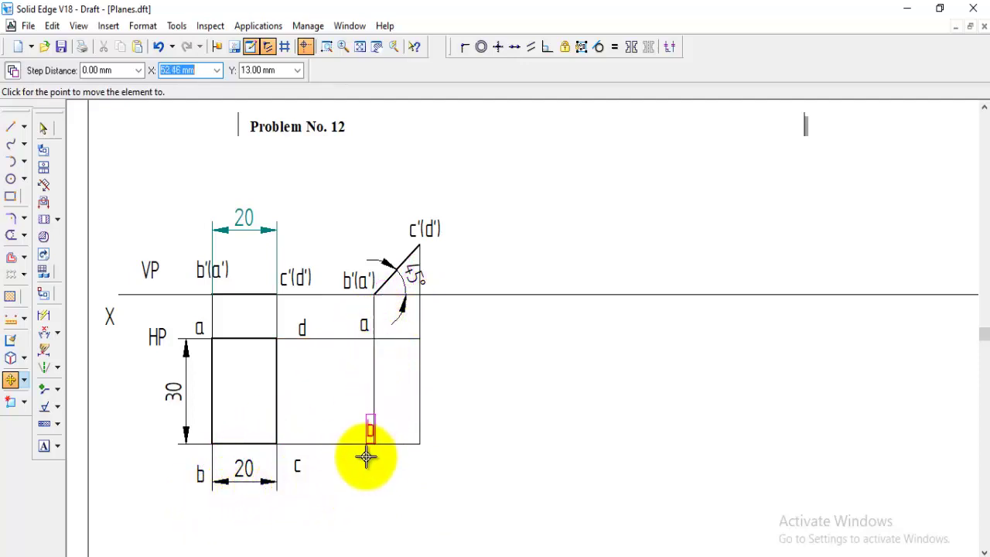
{"action": "left_click", "coordinate": [364, 485]}
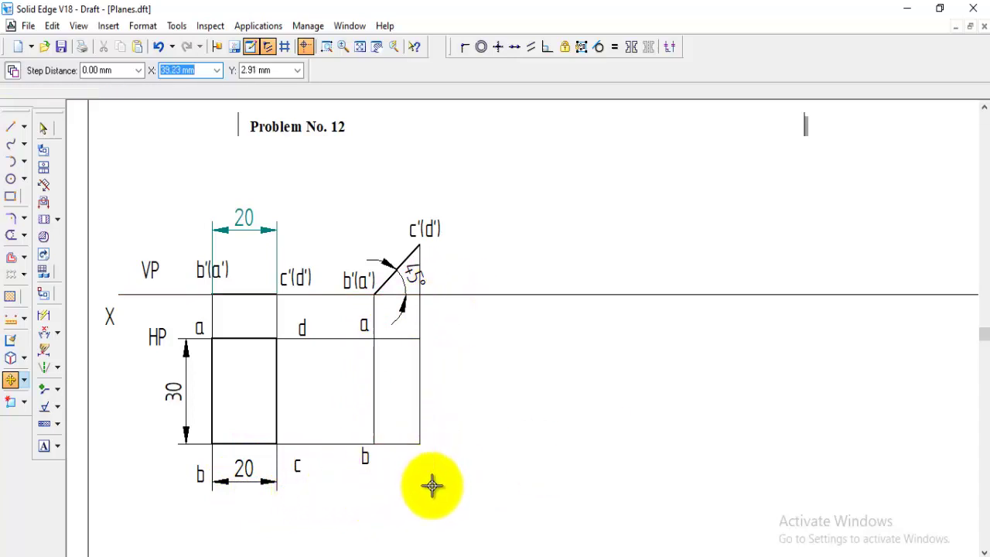
{"action": "left_click", "coordinate": [432, 485]}
{"action": "left_click", "coordinate": [308, 331]}
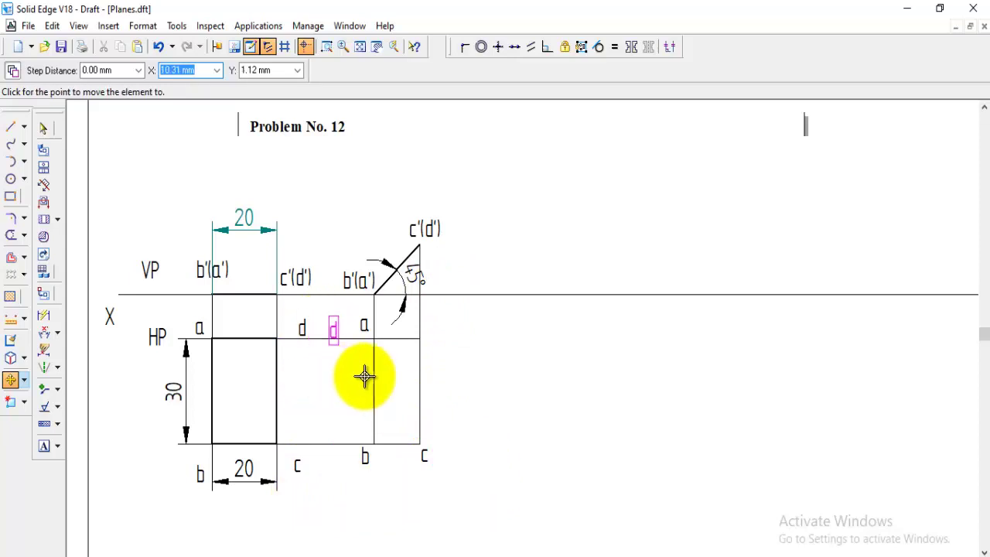
{"action": "left_click", "coordinate": [436, 370]}
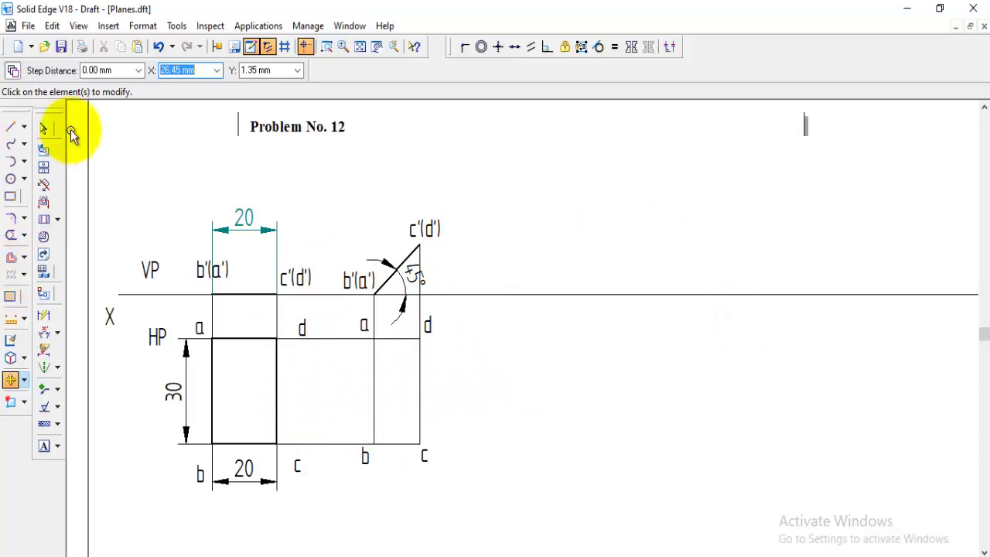
- Outline the projected rectangle a-b-c-d with connected lines in the Visible style
{"action": "left_click", "coordinate": [9, 127]}
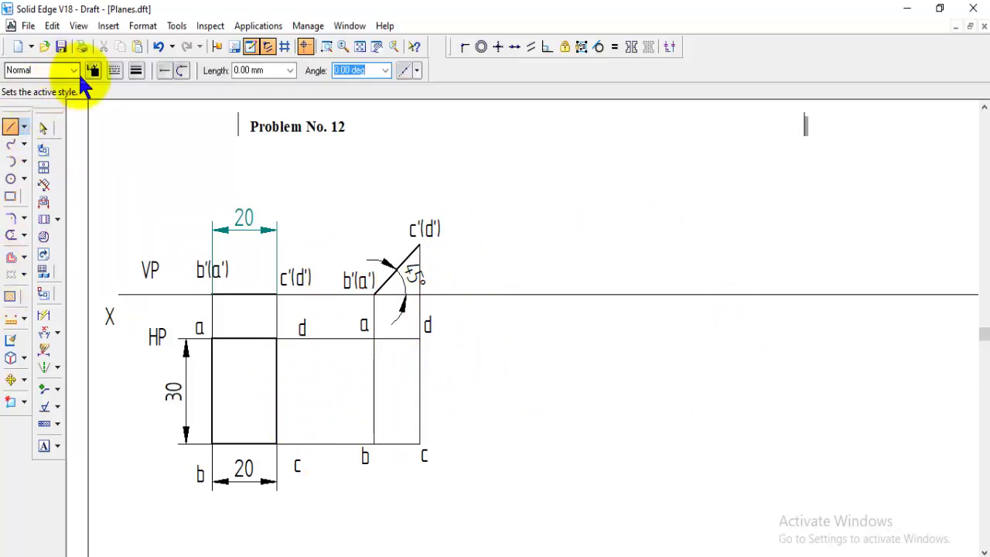
{"action": "left_click", "coordinate": [75, 70]}
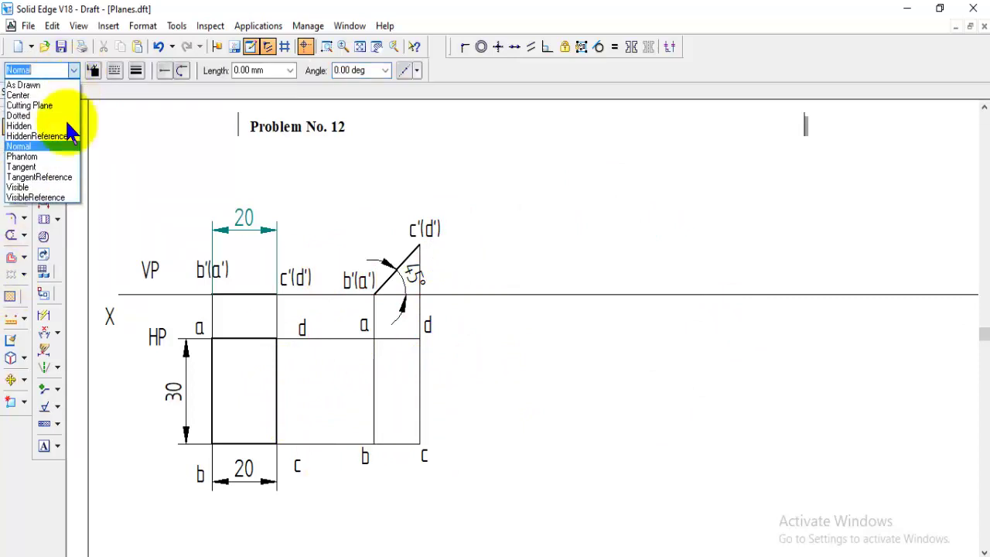
{"action": "left_click", "coordinate": [46, 188]}
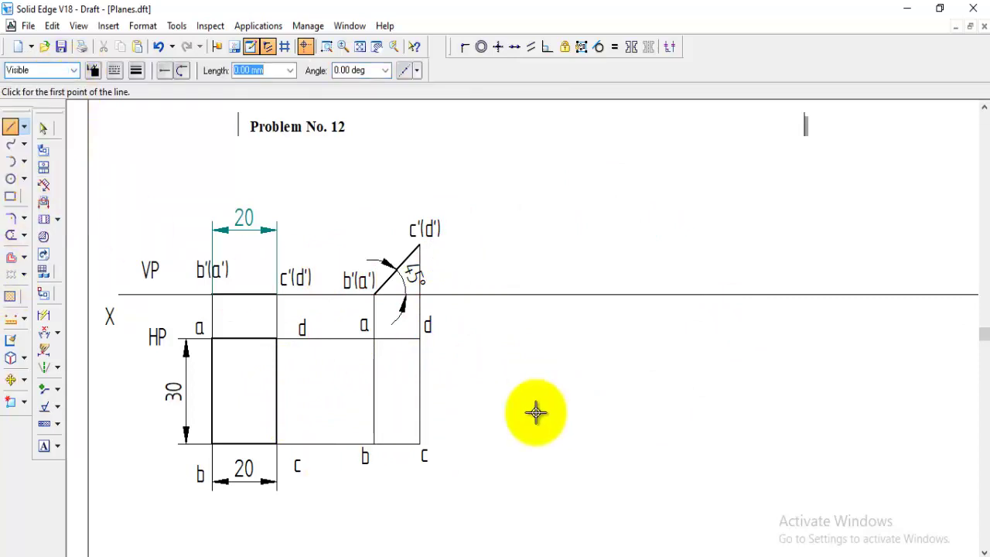
{"action": "left_click", "coordinate": [374, 338]}
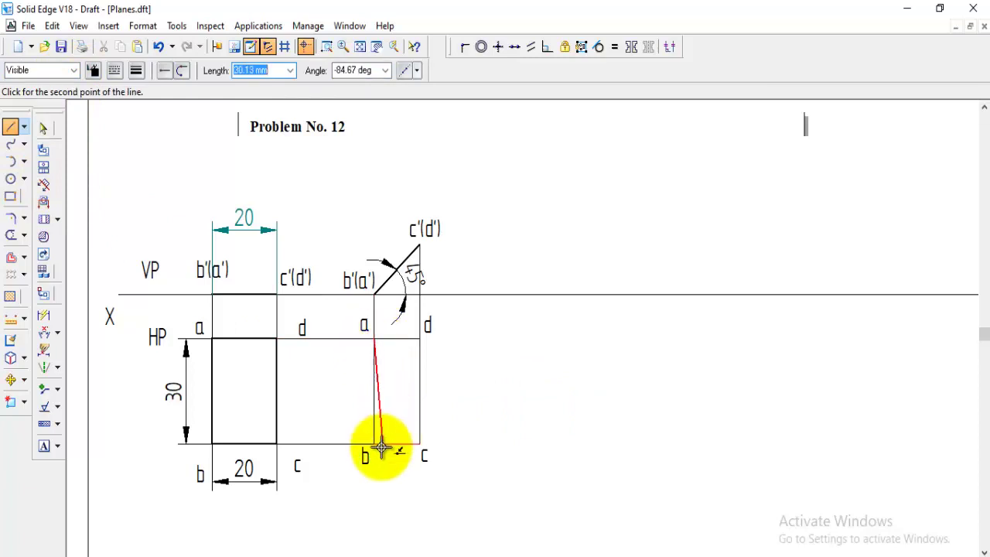
{"action": "left_click", "coordinate": [373, 443]}
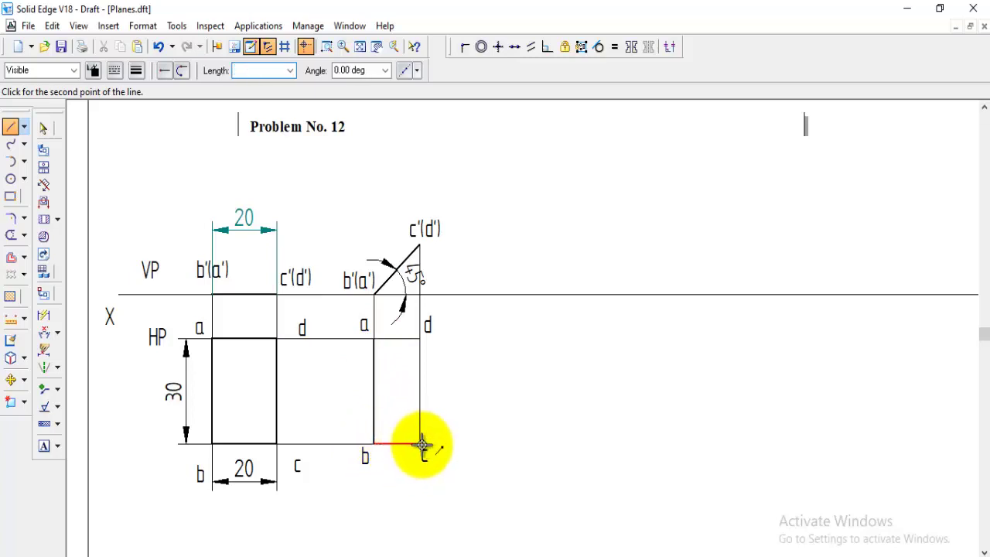
{"action": "left_click", "coordinate": [421, 443]}
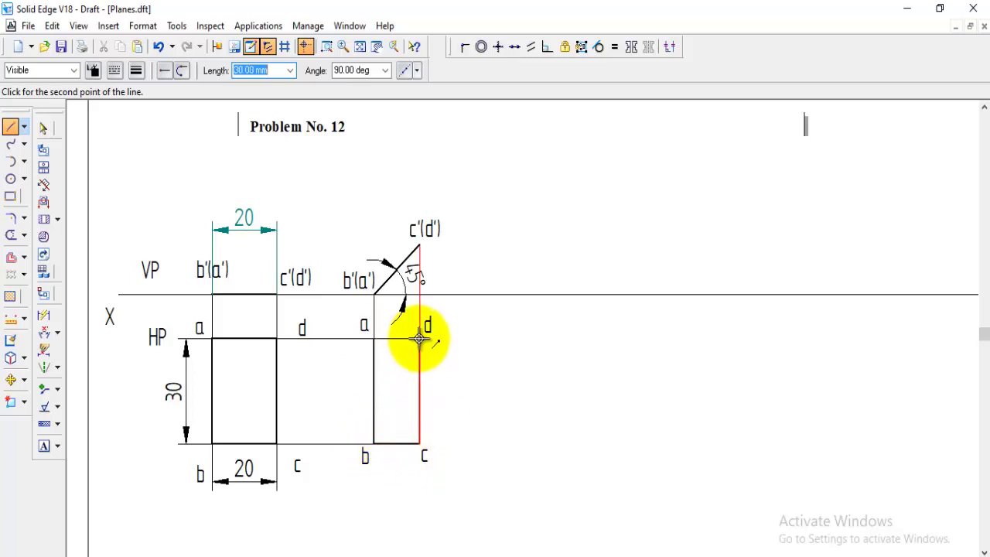
{"action": "left_click", "coordinate": [374, 338]}
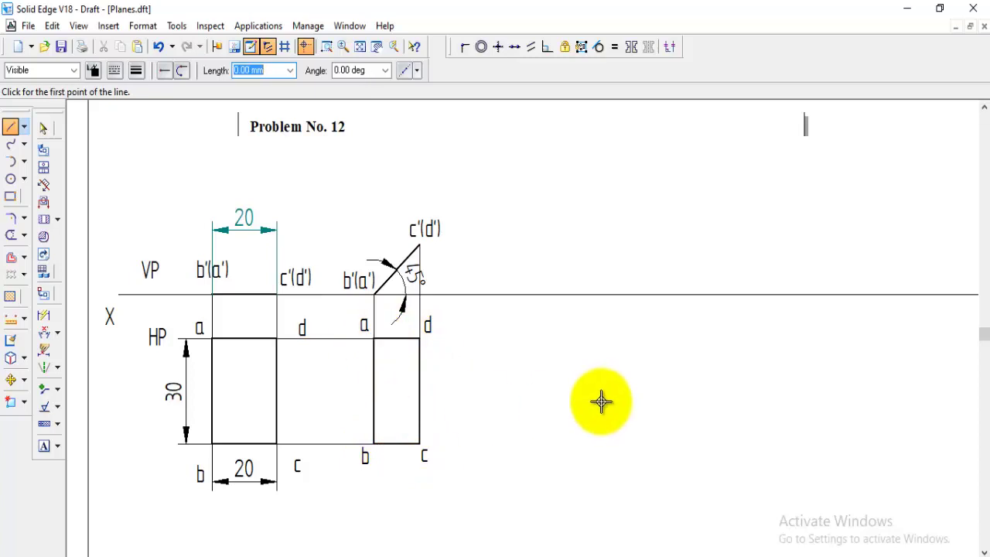
- In Normal line style, draw a line at -30° from the XY line, starting just beyond the tilted front view
{"action": "left_click", "coordinate": [376, 48]}
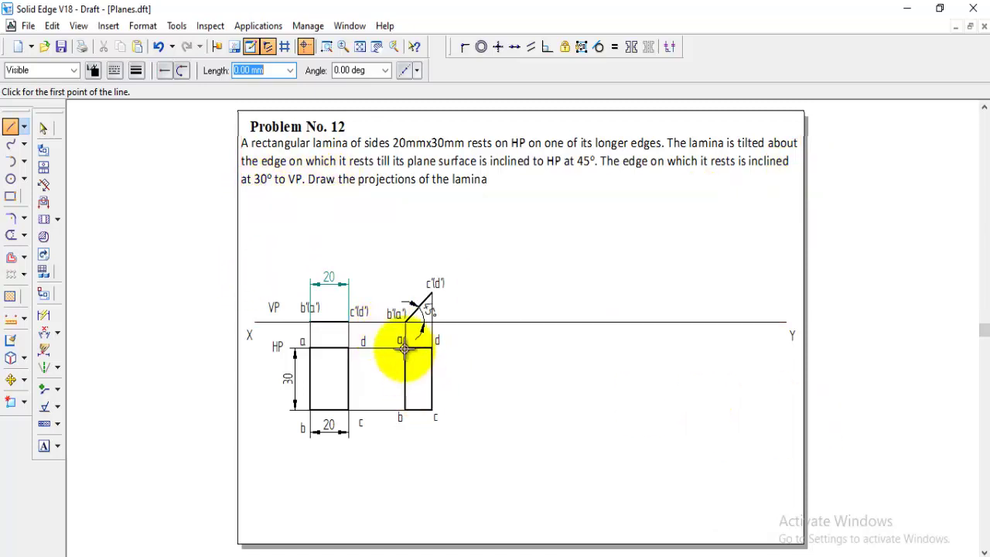
{"action": "left_click", "coordinate": [328, 48]}
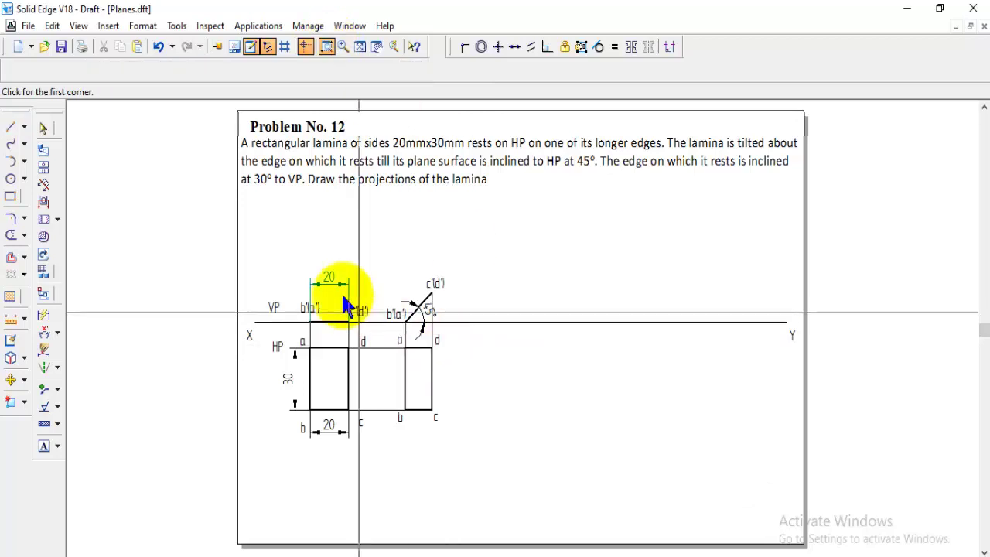
{"action": "left_click", "coordinate": [297, 248]}
{"action": "left_click", "coordinate": [586, 488]}
{"action": "key", "text": "l"}
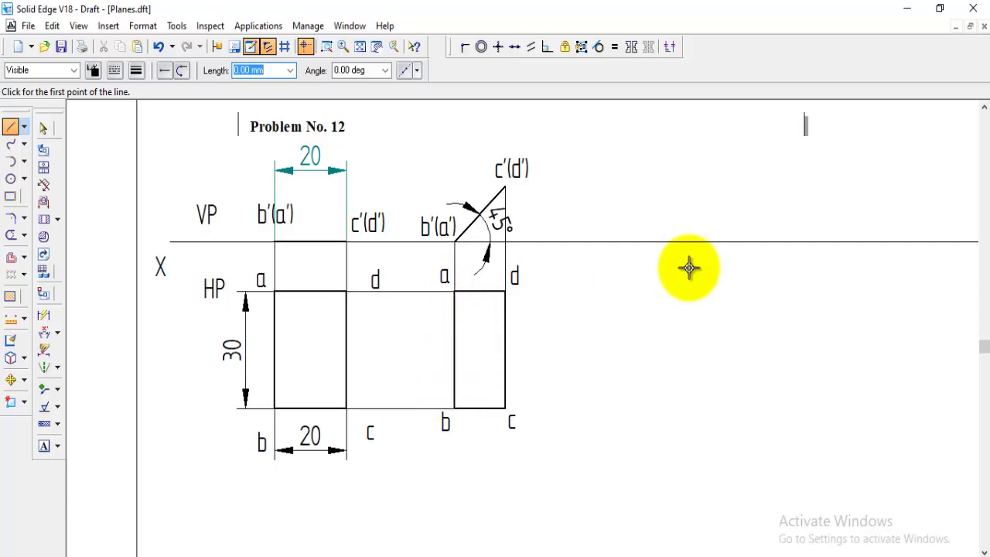
{"action": "left_click", "coordinate": [74, 70]}
{"action": "left_click", "coordinate": [35, 147]}
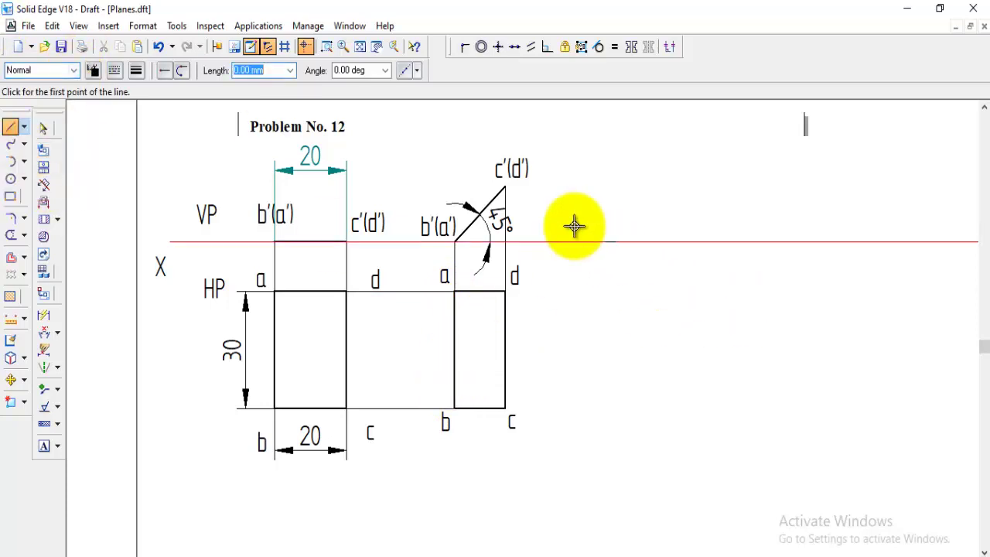
{"action": "left_click", "coordinate": [537, 241]}
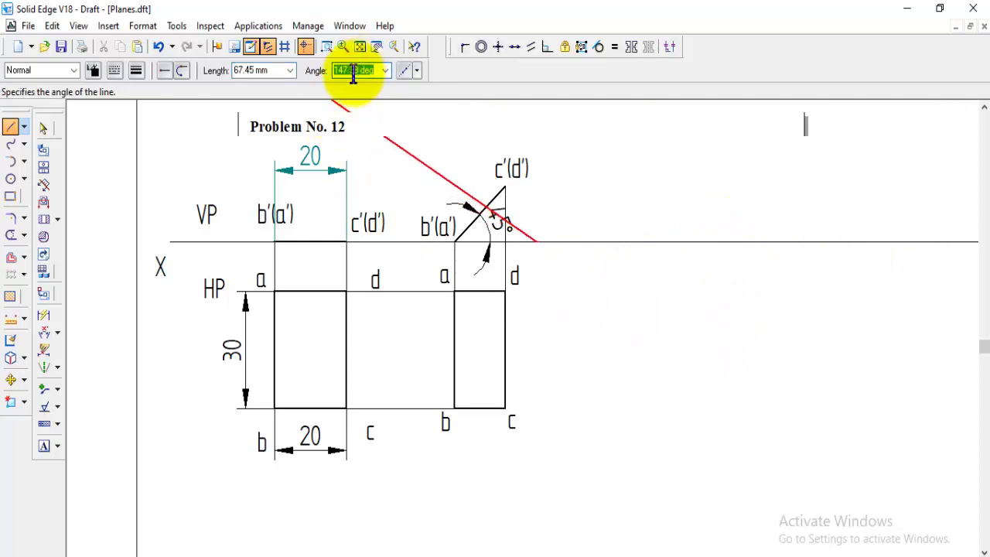
{"action": "key", "text": "Return"}
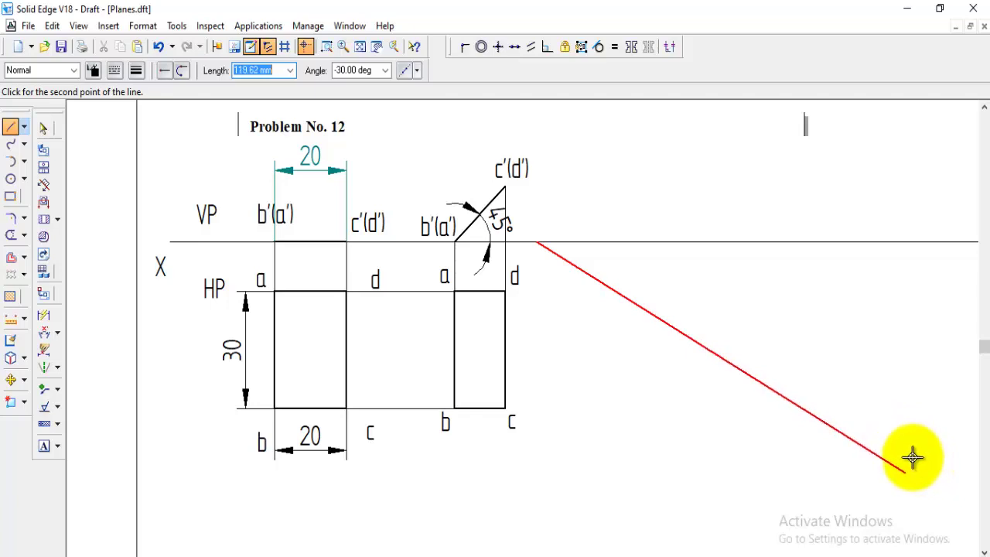
{"action": "left_click", "coordinate": [883, 450]}
{"action": "right_click", "coordinate": [871, 407]}
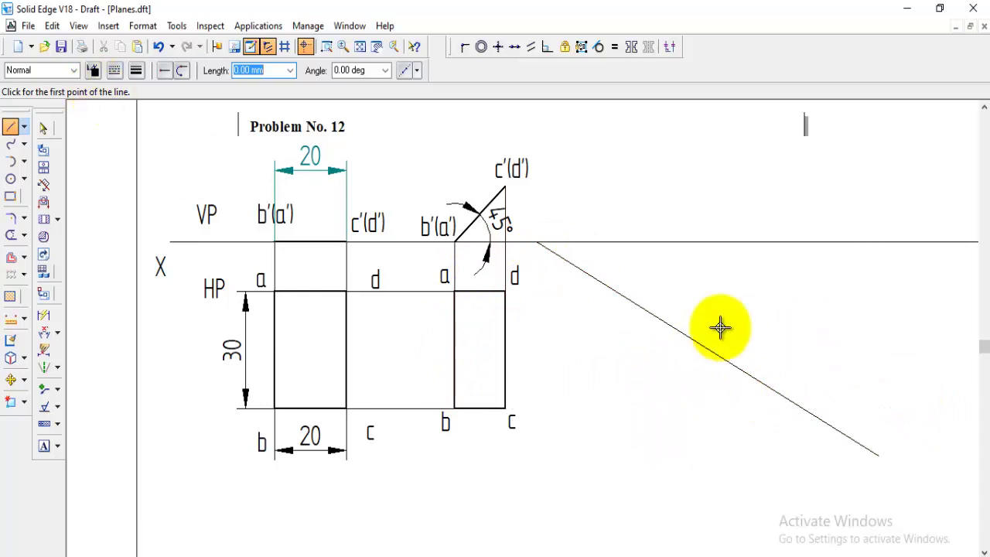
- Add an angle dimension between the inclined line and the XY line
{"action": "left_click", "coordinate": [43, 333]}
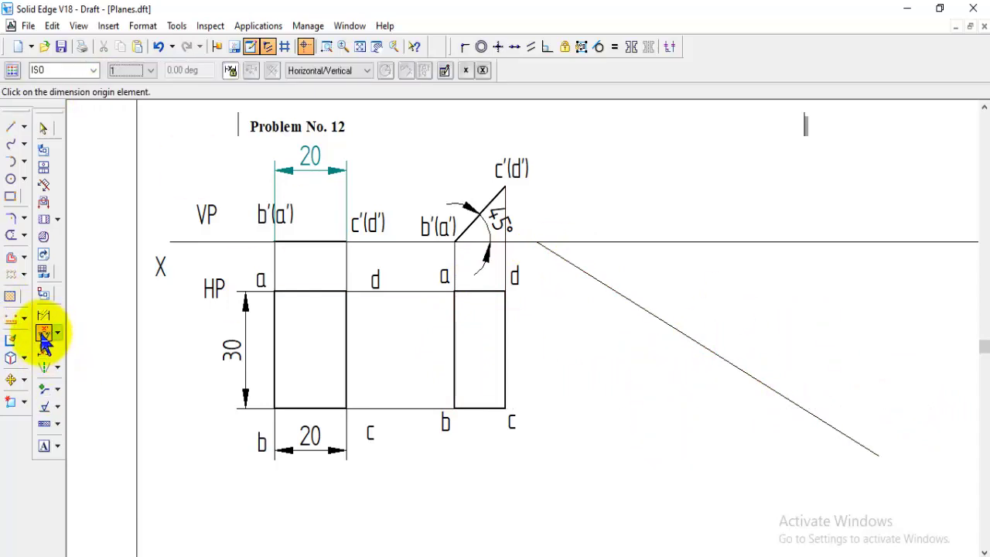
{"action": "left_click", "coordinate": [588, 273]}
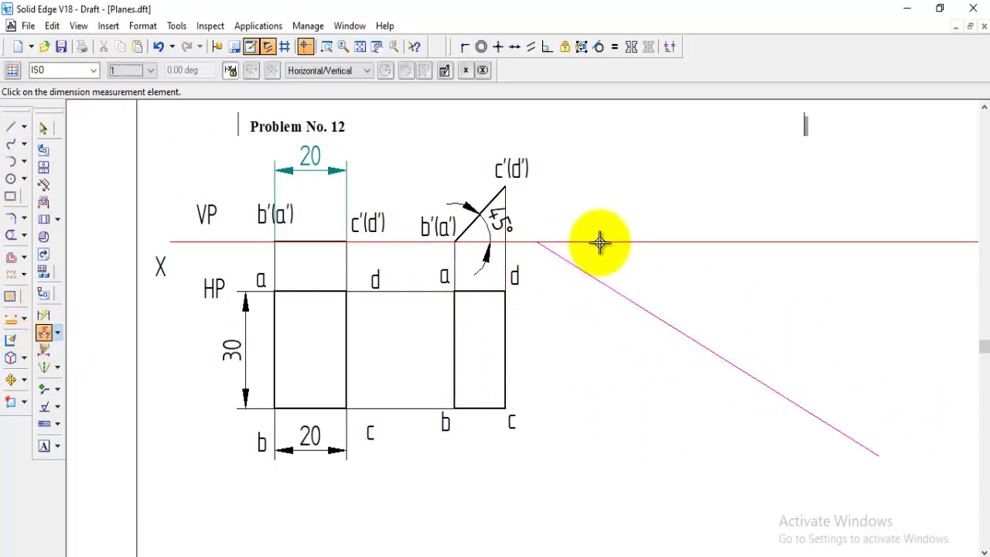
{"action": "left_click", "coordinate": [601, 243]}
{"action": "left_click", "coordinate": [634, 271]}
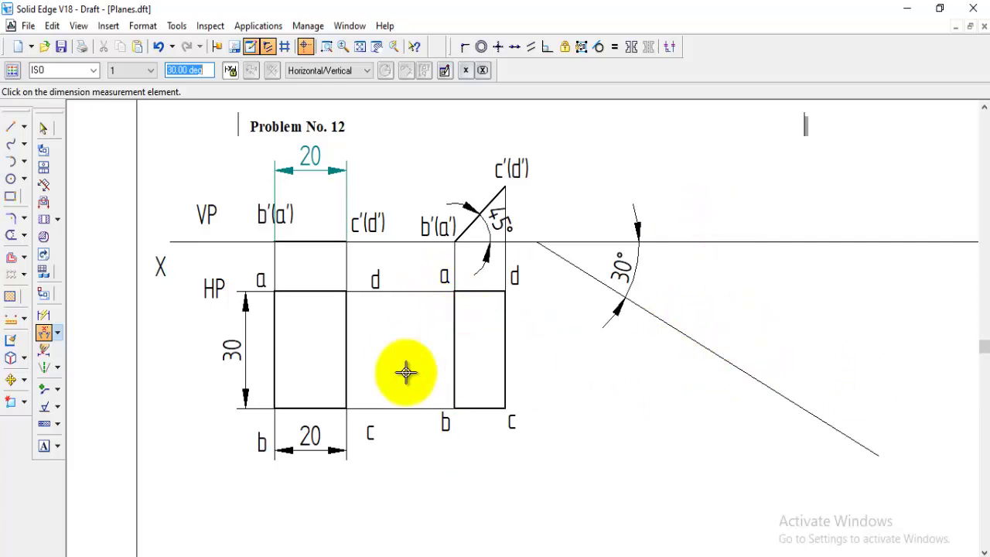
- Copy the four edges of the projected a-b-c-d rectangle, placing corner a on the inclined line
{"action": "left_click", "coordinate": [11, 380]}
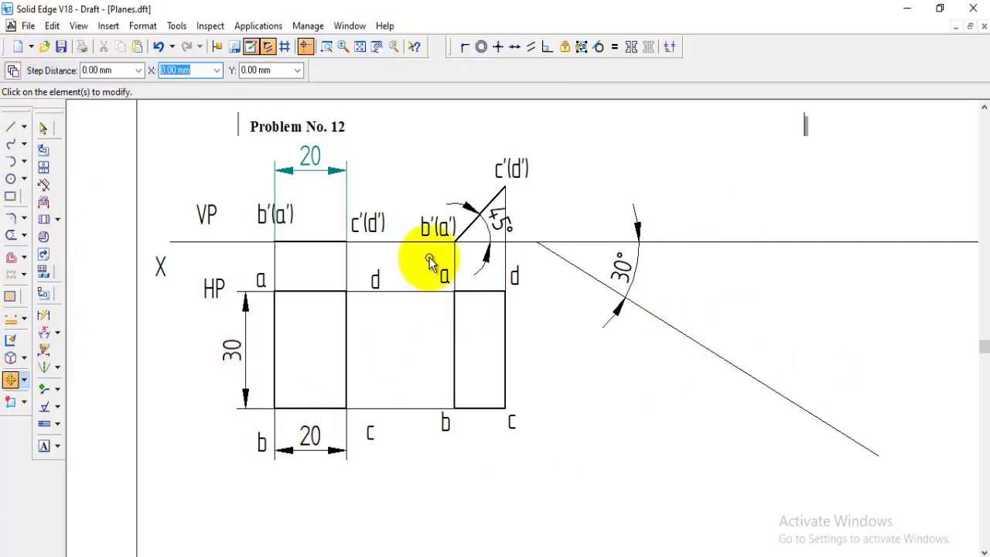
{"action": "left_click", "coordinate": [505, 340]}
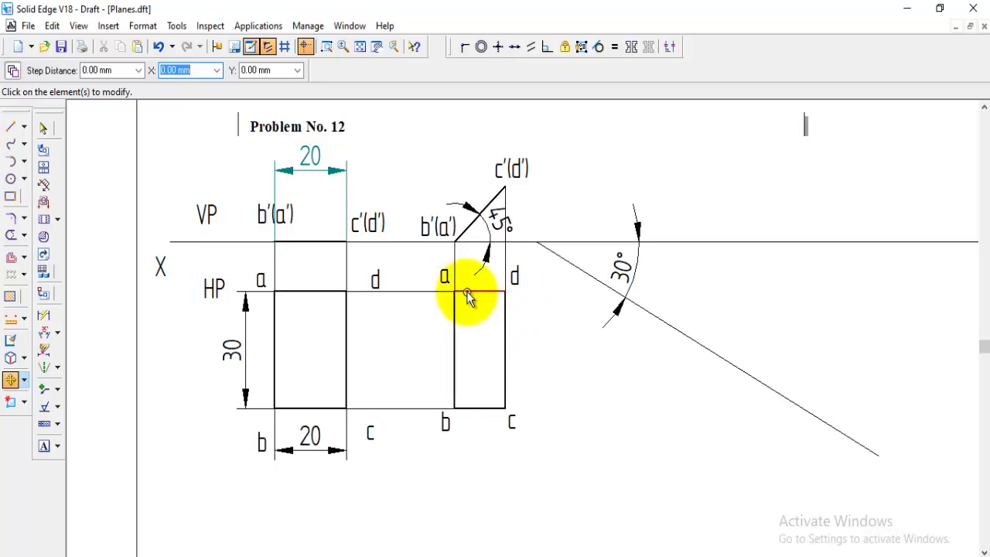
{"action": "left_click", "coordinate": [469, 294], "text": "shift"}
{"action": "left_click", "coordinate": [454, 326], "text": "shift"}
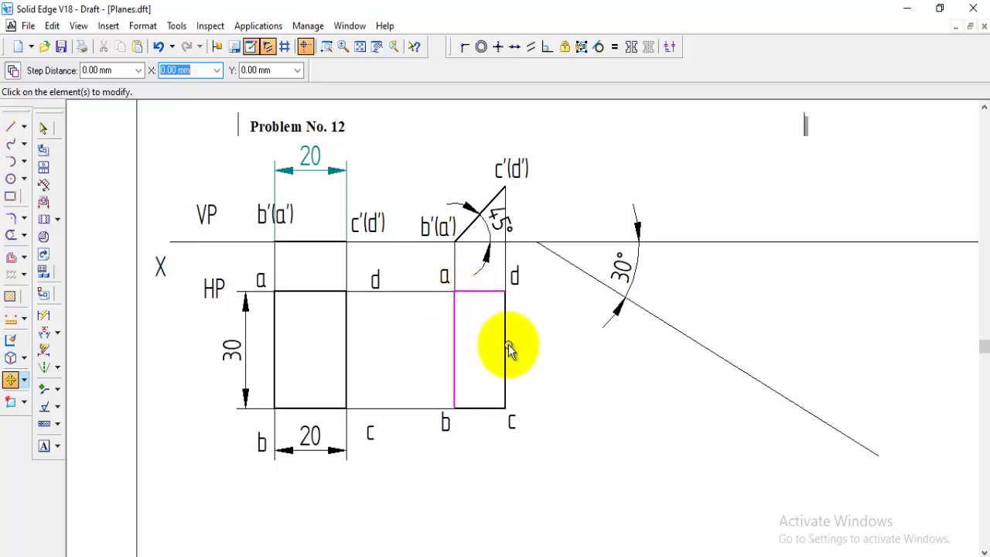
{"action": "left_click", "coordinate": [507, 347], "text": "shift"}
{"action": "left_click", "coordinate": [475, 410], "text": "shift"}
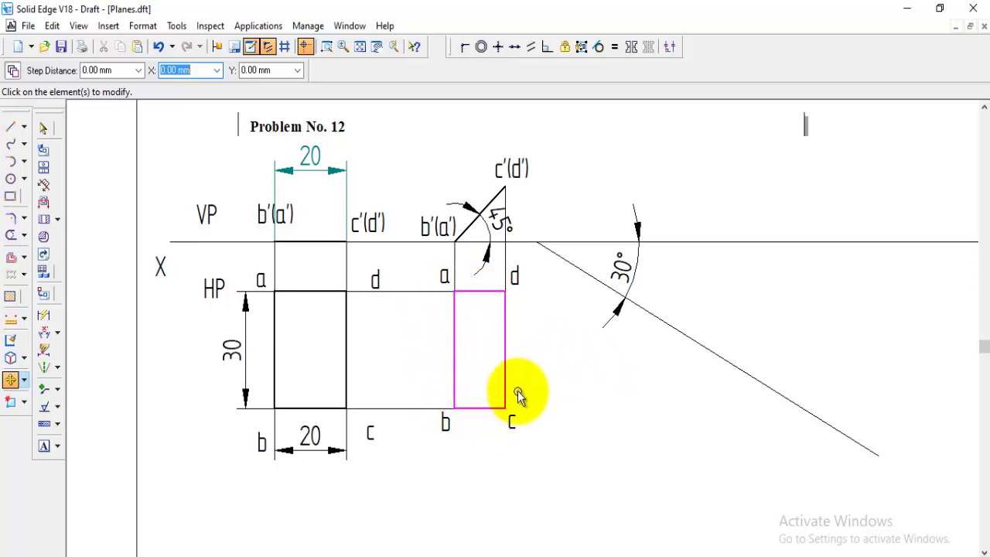
{"action": "left_click", "coordinate": [482, 363]}
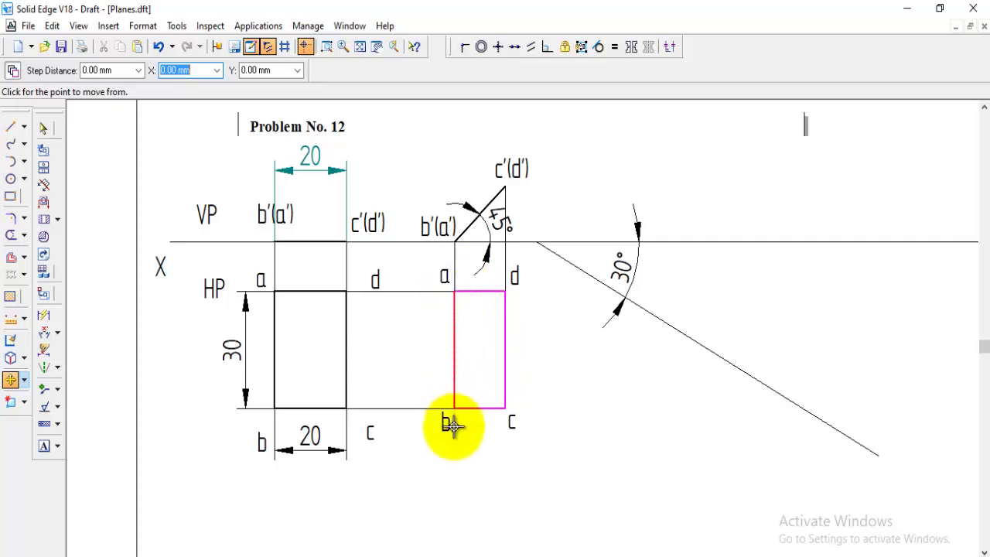
{"action": "left_click", "coordinate": [454, 291]}
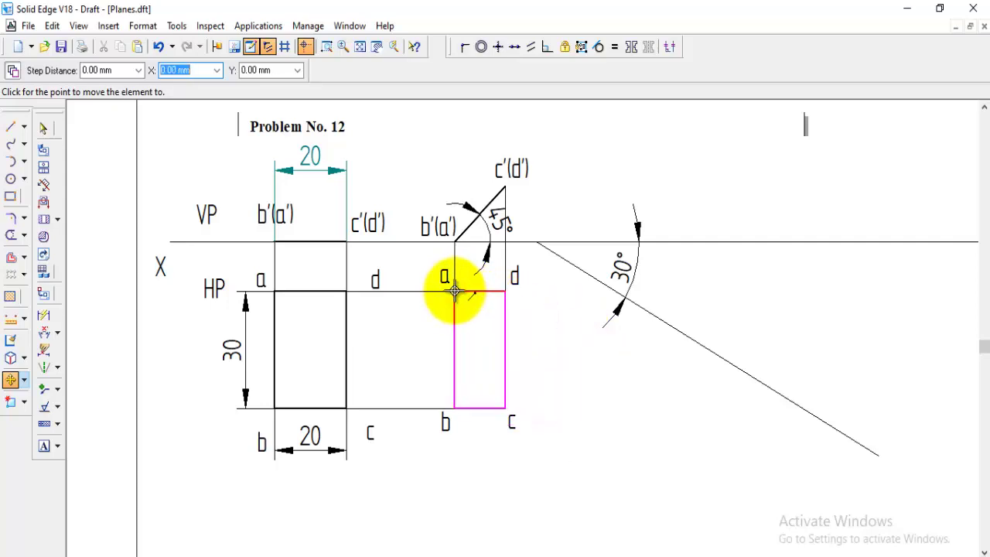
{"action": "left_click", "coordinate": [690, 338]}
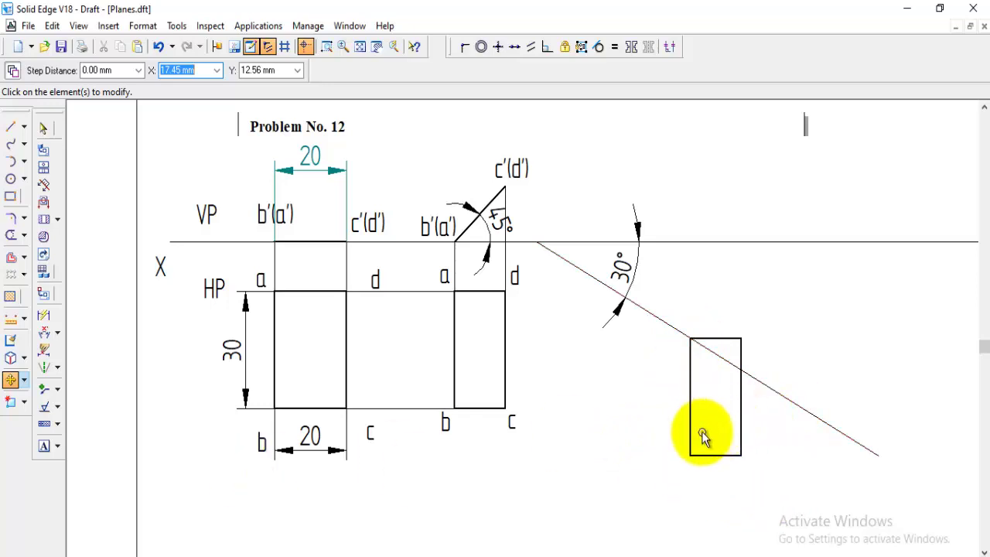
- Rotate the copied rectangle about corner a so that its edge ab lies along the inclined line
{"action": "left_click", "coordinate": [25, 381]}
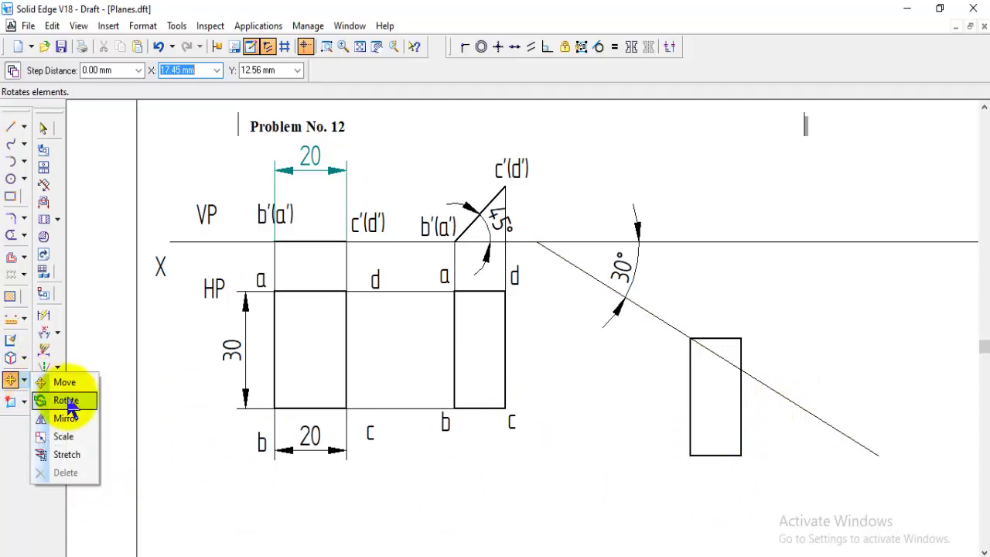
{"action": "left_click", "coordinate": [68, 402]}
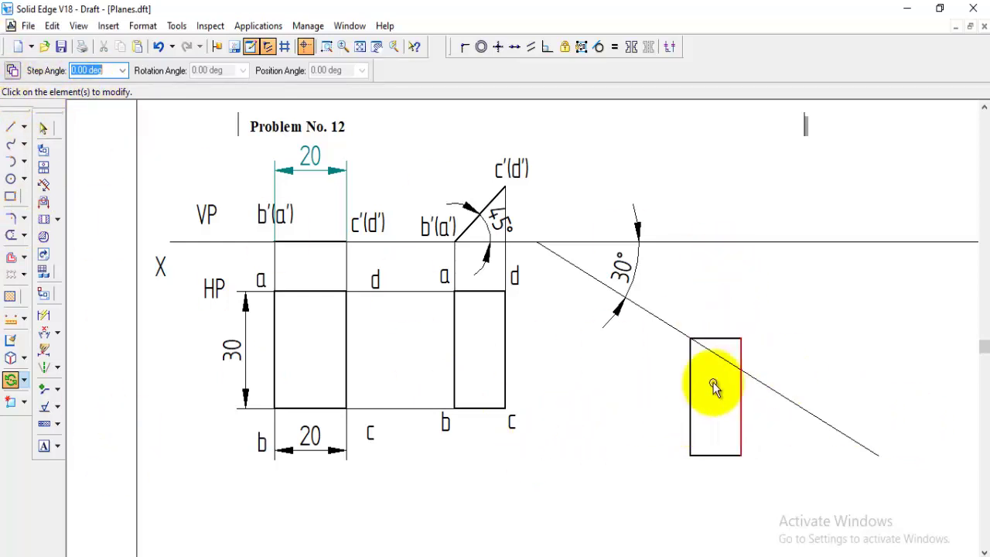
{"action": "left_click", "coordinate": [711, 341]}
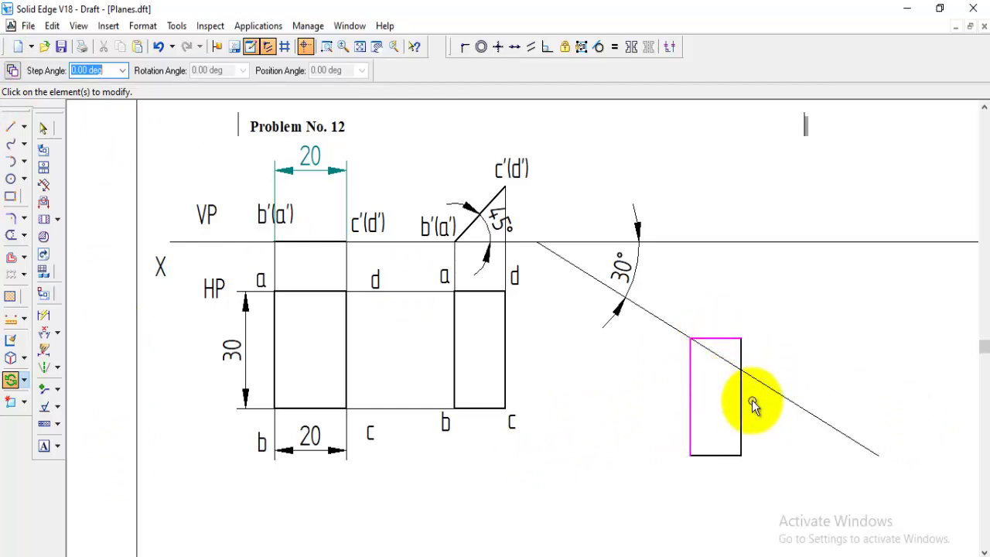
{"action": "left_click", "coordinate": [743, 406]}
{"action": "left_click", "coordinate": [726, 454]}
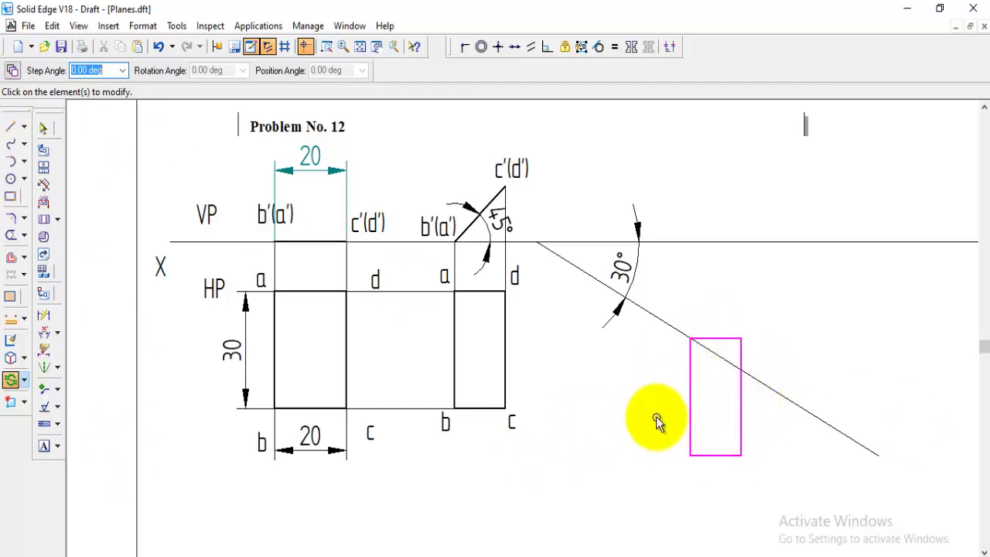
{"action": "right_click", "coordinate": [656, 417]}
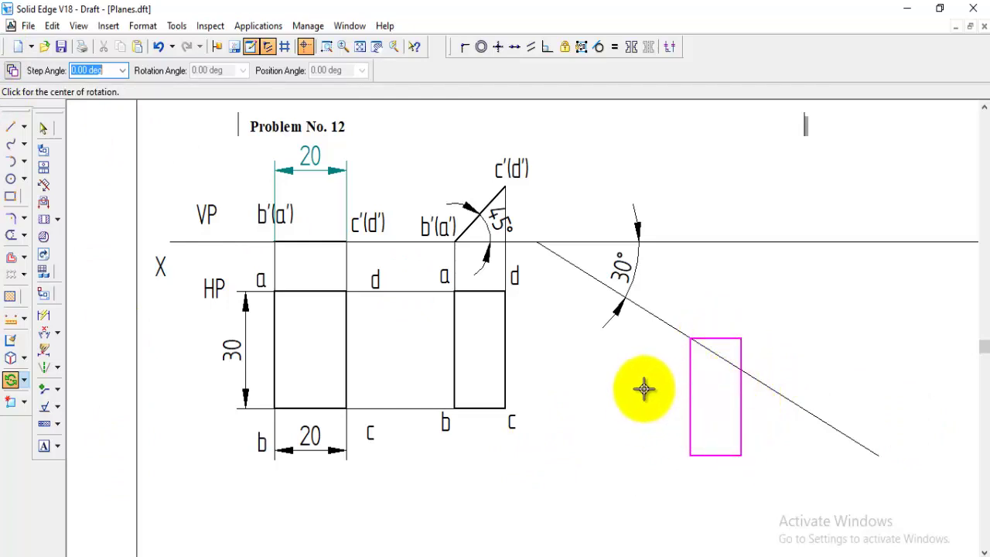
{"action": "left_click", "coordinate": [690, 338]}
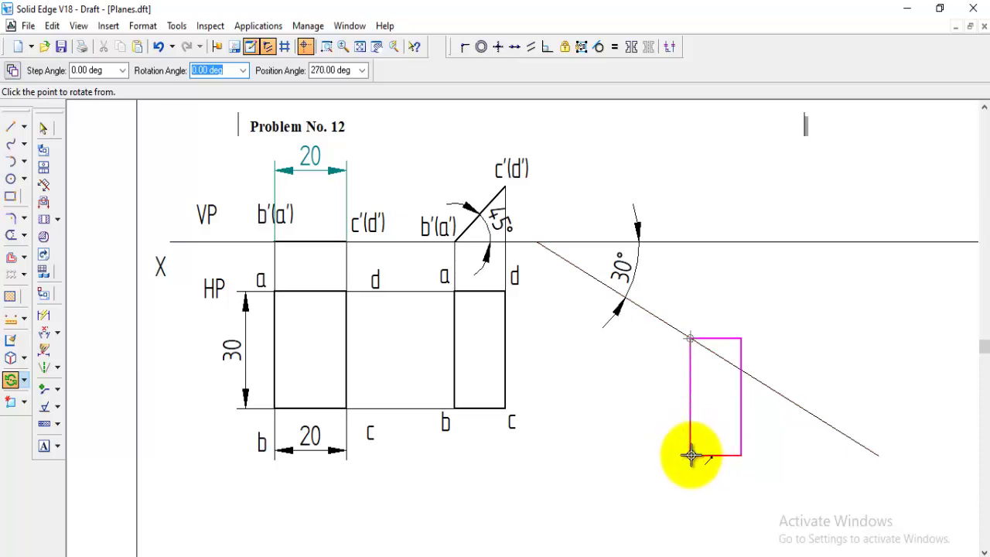
{"action": "left_click", "coordinate": [707, 453]}
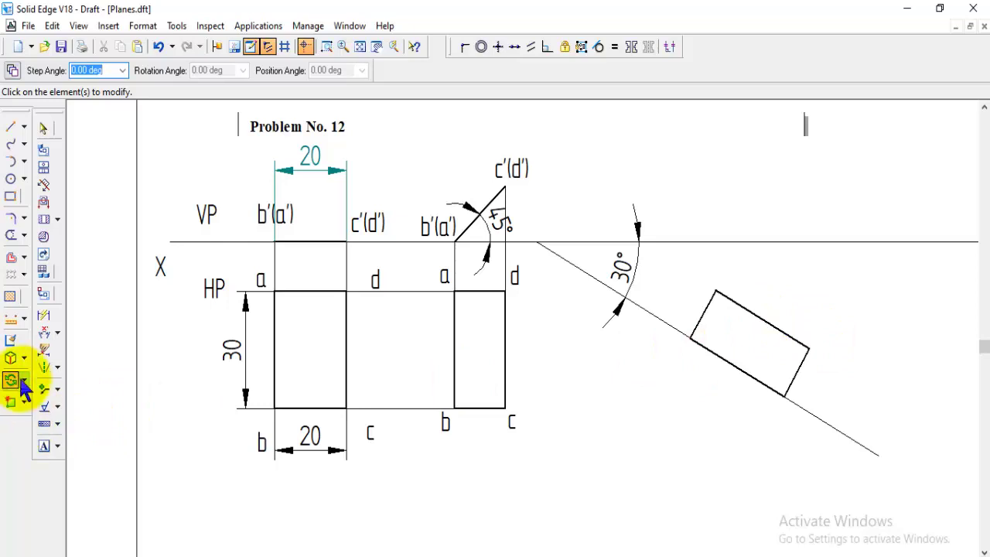
- Copy the labels a, b, c and d from the second top view to the matching corners of the rotated rectangle
{"action": "left_click", "coordinate": [44, 383]}
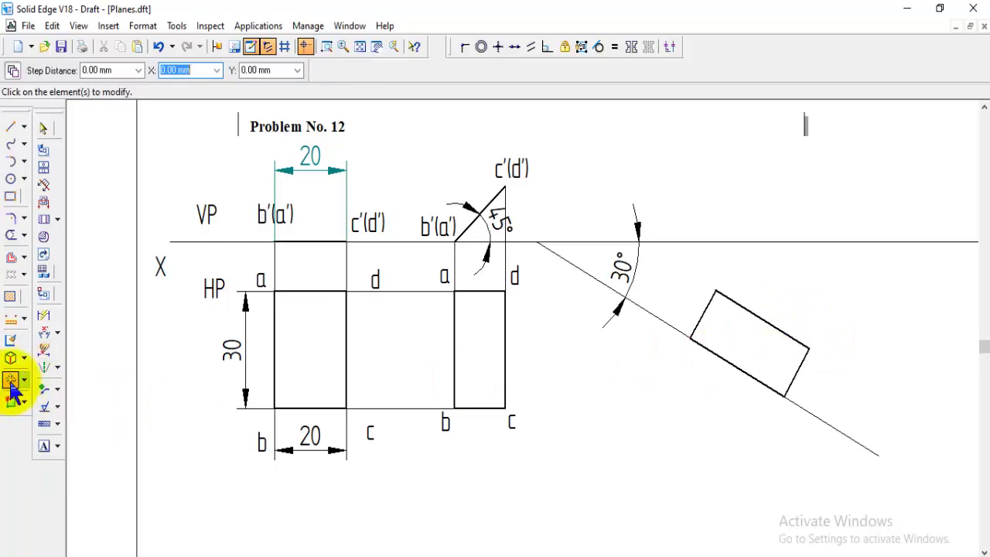
{"action": "left_click", "coordinate": [437, 269]}
{"action": "left_click", "coordinate": [426, 308]}
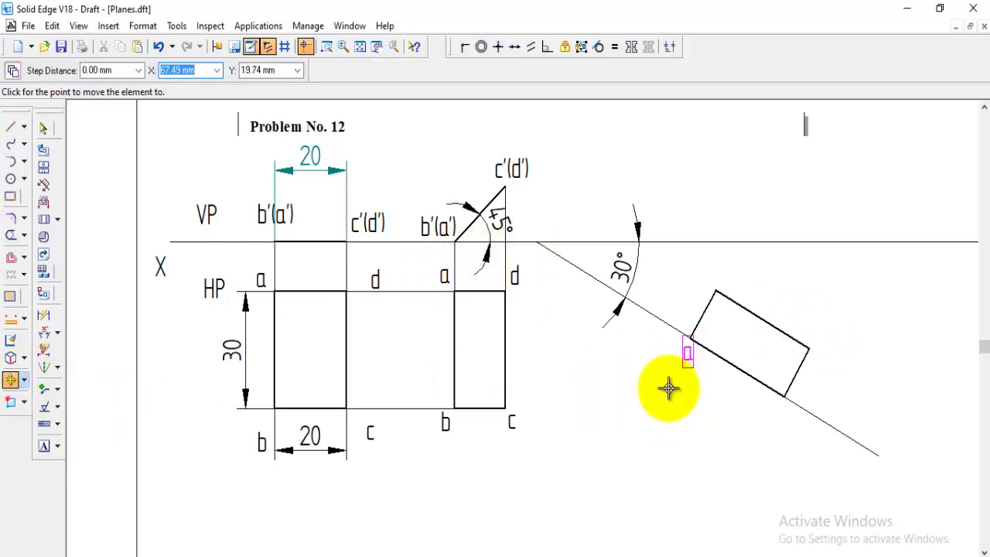
{"action": "left_click", "coordinate": [669, 387]}
{"action": "left_click", "coordinate": [446, 424]}
{"action": "left_click", "coordinate": [441, 445]}
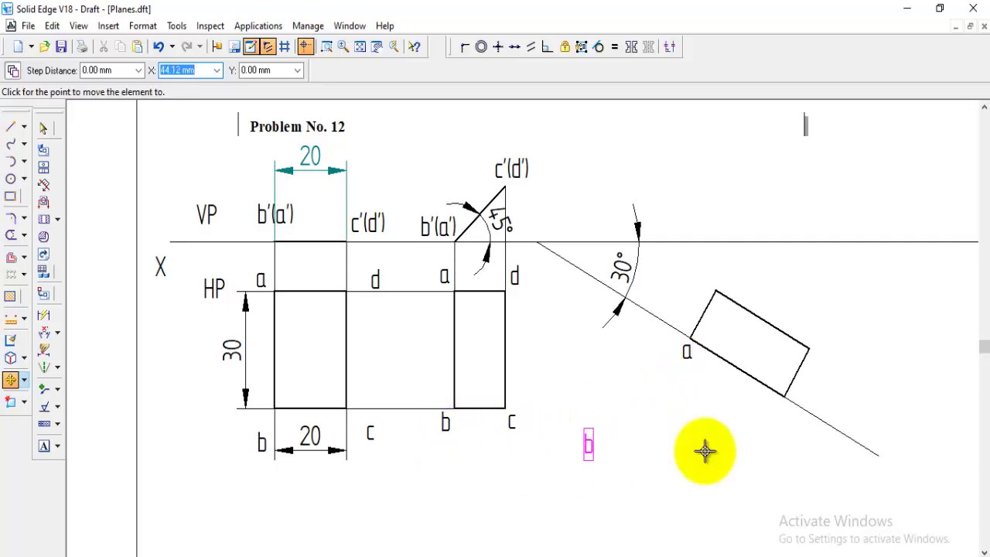
{"action": "left_click", "coordinate": [775, 433]}
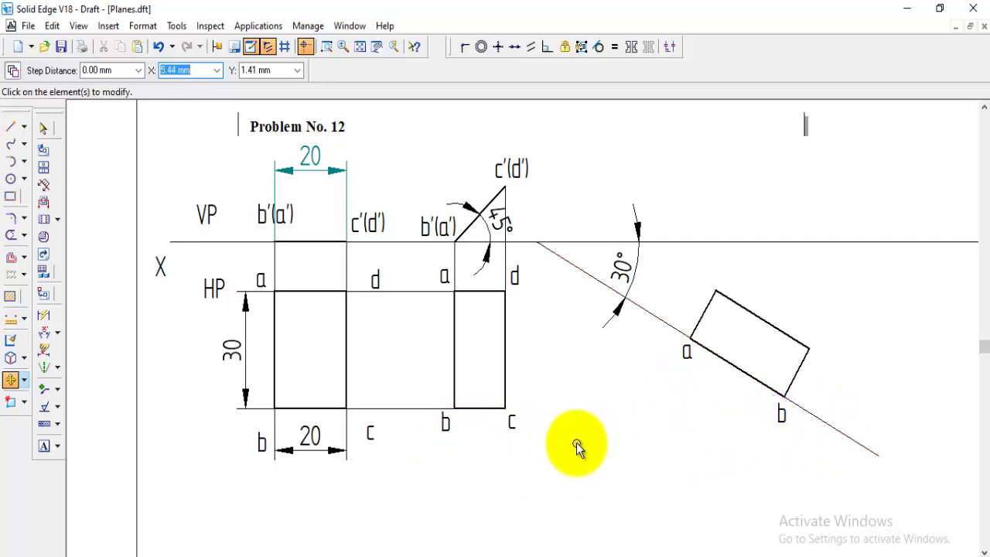
{"action": "left_click", "coordinate": [512, 423]}
{"action": "left_click", "coordinate": [513, 428]}
{"action": "left_click", "coordinate": [808, 378]}
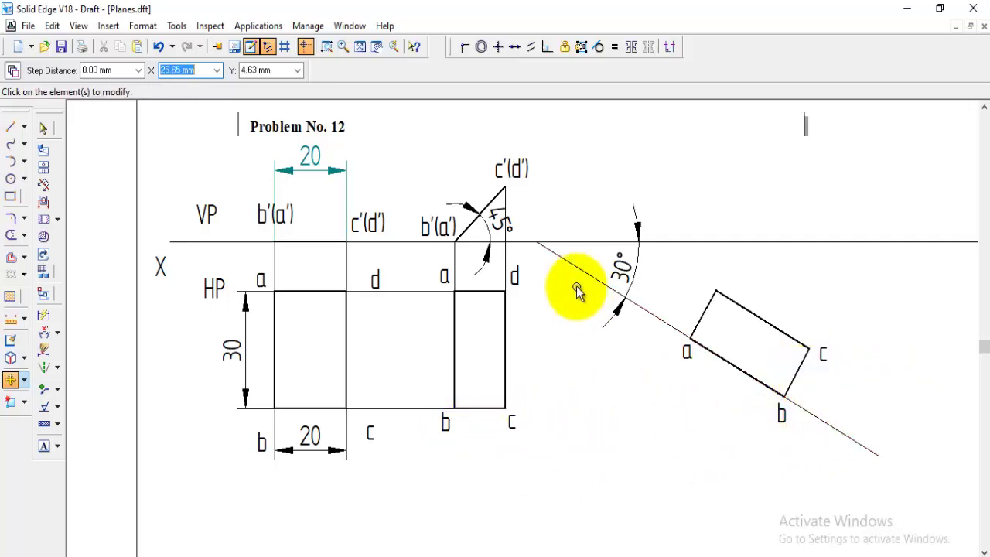
{"action": "left_click", "coordinate": [515, 277]}
{"action": "left_click", "coordinate": [522, 287]}
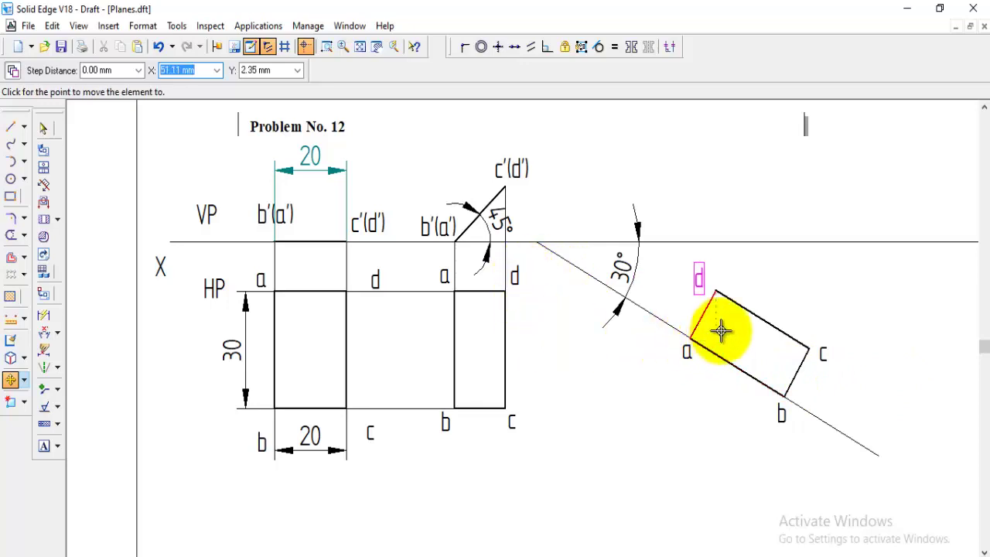
{"action": "left_click", "coordinate": [691, 357]}
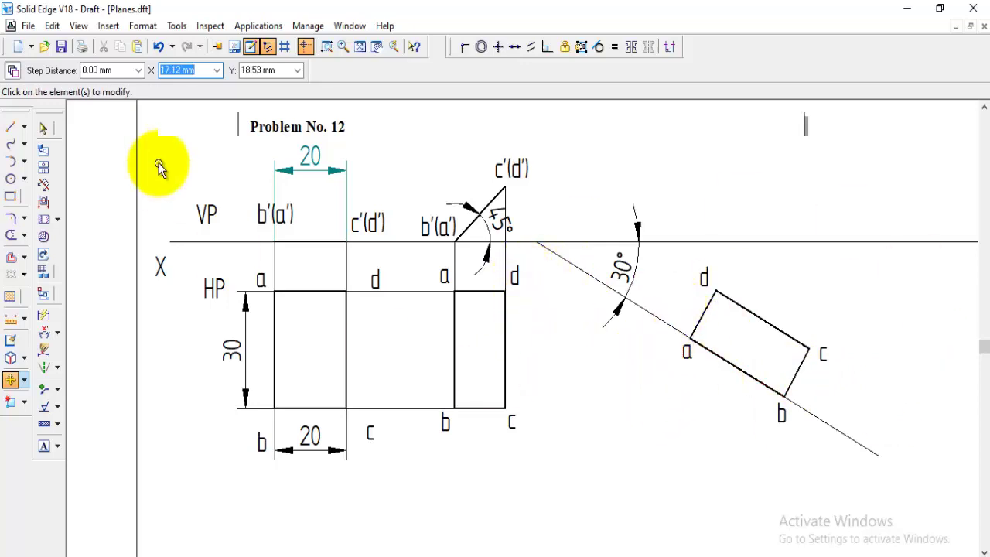
- Draw vertical projector lines from corners a and b of the rotated rectangle up to the XY line
{"action": "left_click", "coordinate": [10, 126]}
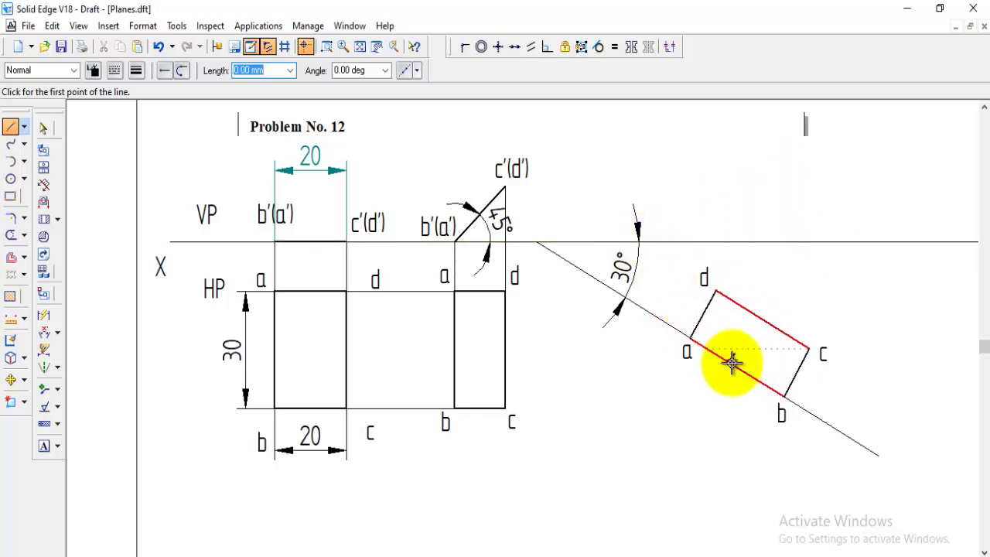
{"action": "left_click", "coordinate": [689, 339]}
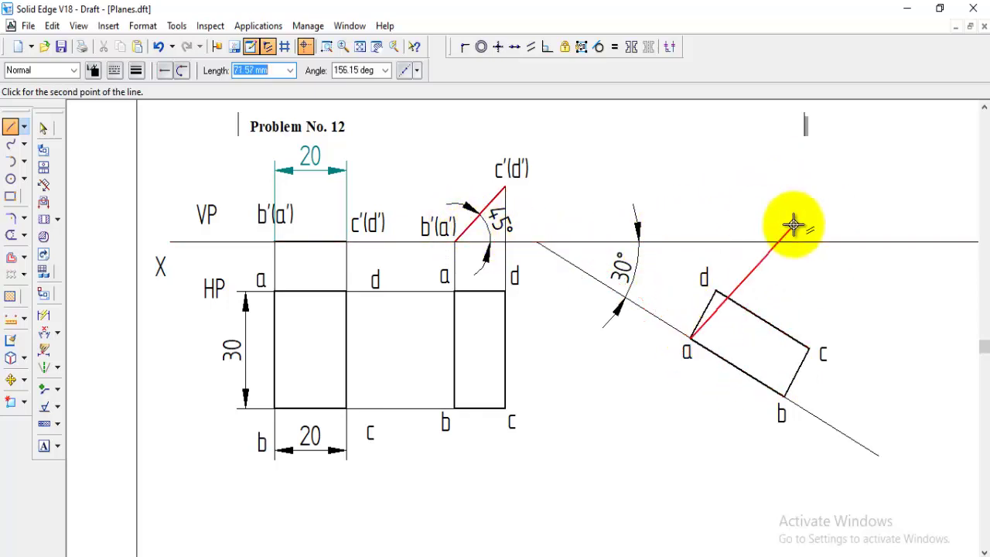
{"action": "left_click", "coordinate": [687, 242]}
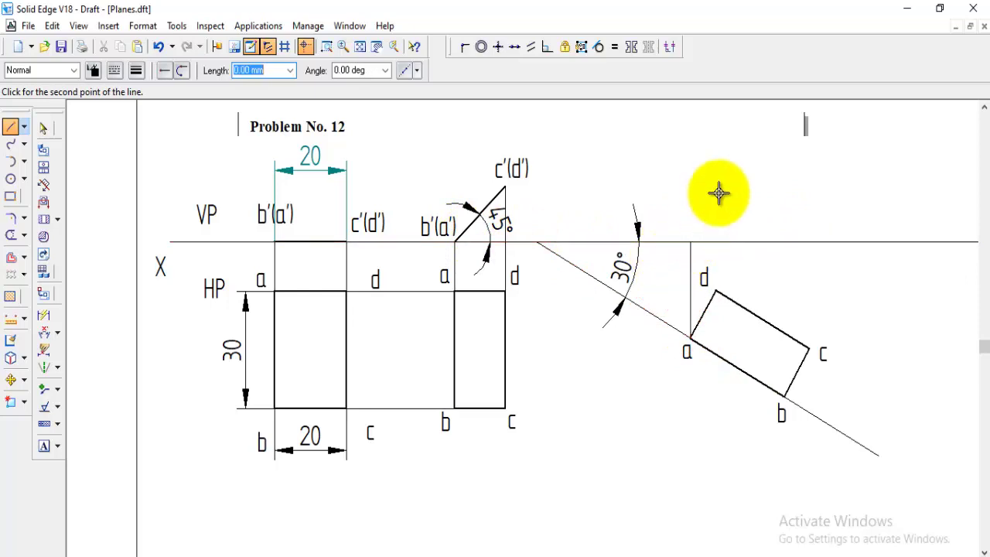
{"action": "right_click", "coordinate": [719, 194]}
{"action": "left_click", "coordinate": [784, 396]}
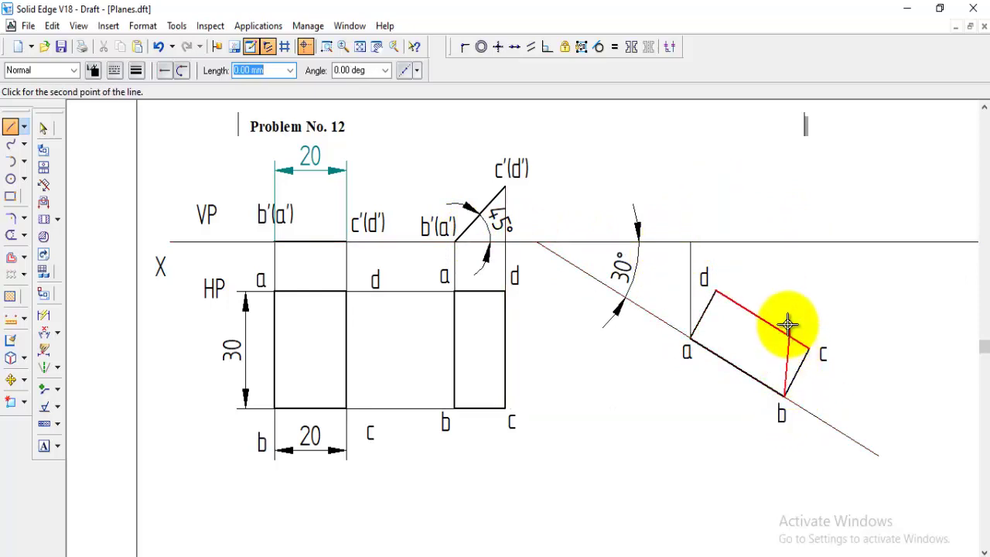
{"action": "left_click", "coordinate": [784, 242]}
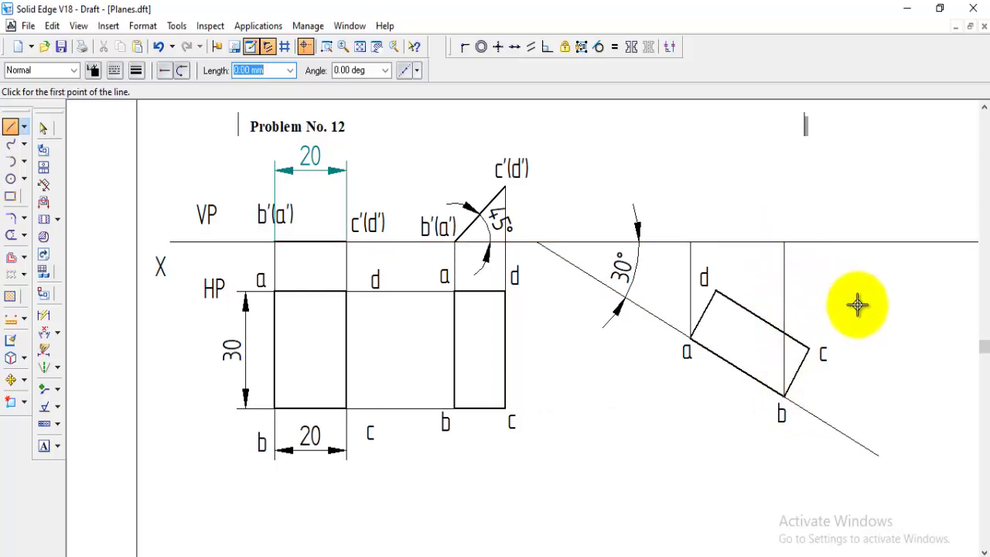
- Project corners c and d of the rotated rectangle vertically to the height of c'(d'), with a horizontal projector back to that point
{"action": "left_click", "coordinate": [809, 349]}
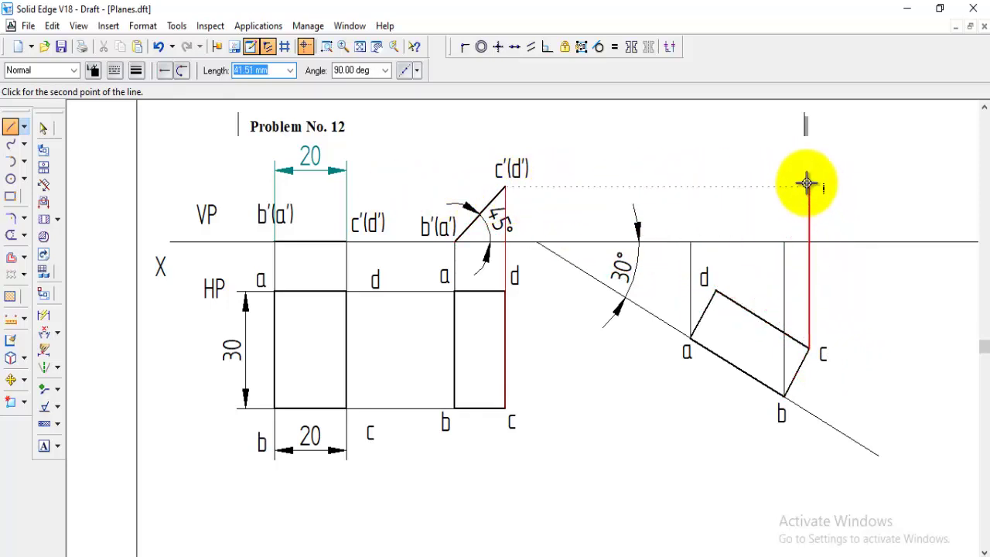
{"action": "left_click", "coordinate": [808, 186]}
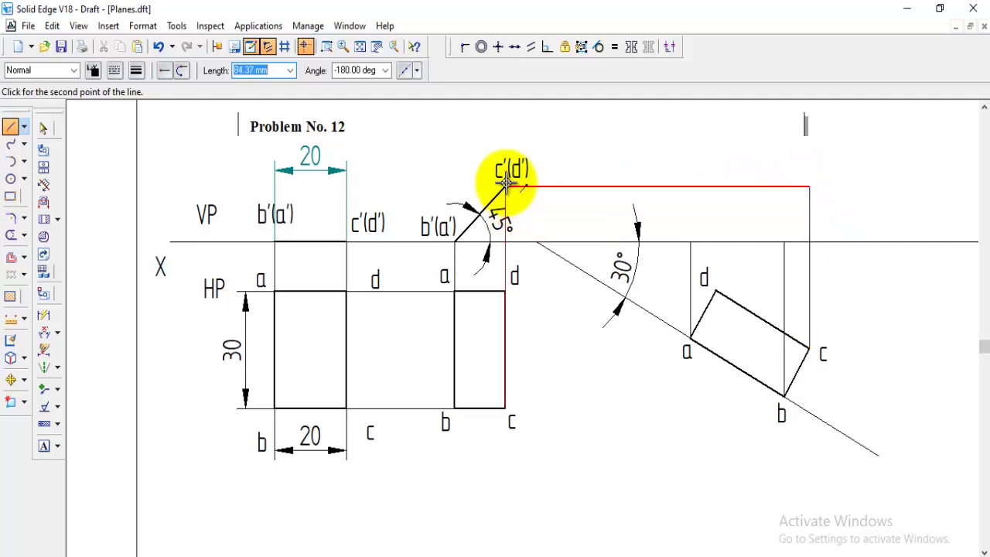
{"action": "left_click", "coordinate": [505, 186]}
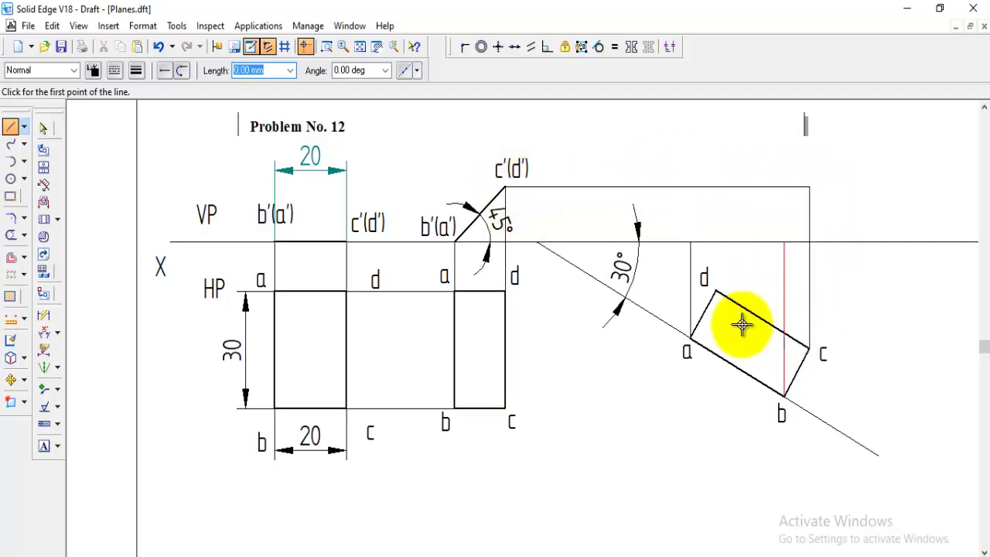
{"action": "left_click", "coordinate": [715, 291]}
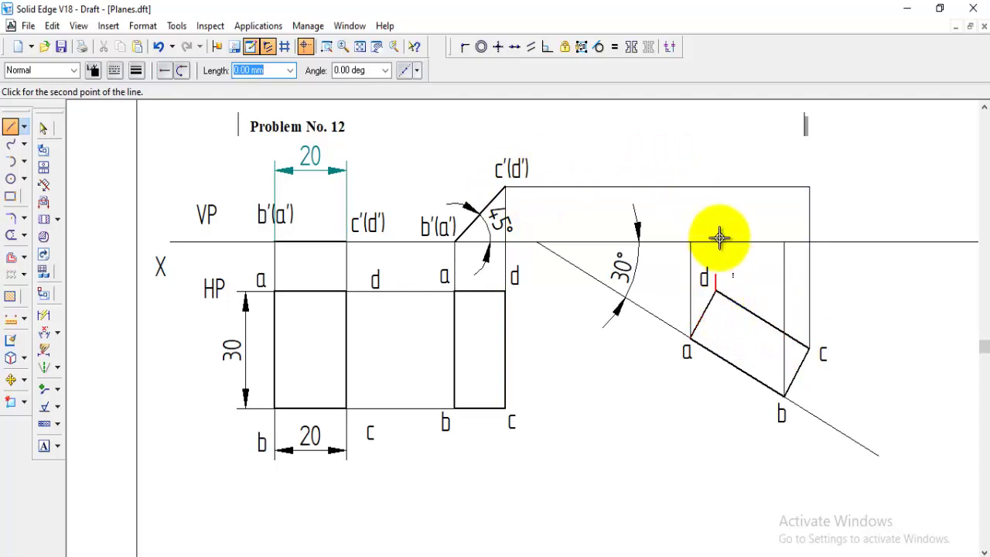
{"action": "double_click", "coordinate": [715, 187]}
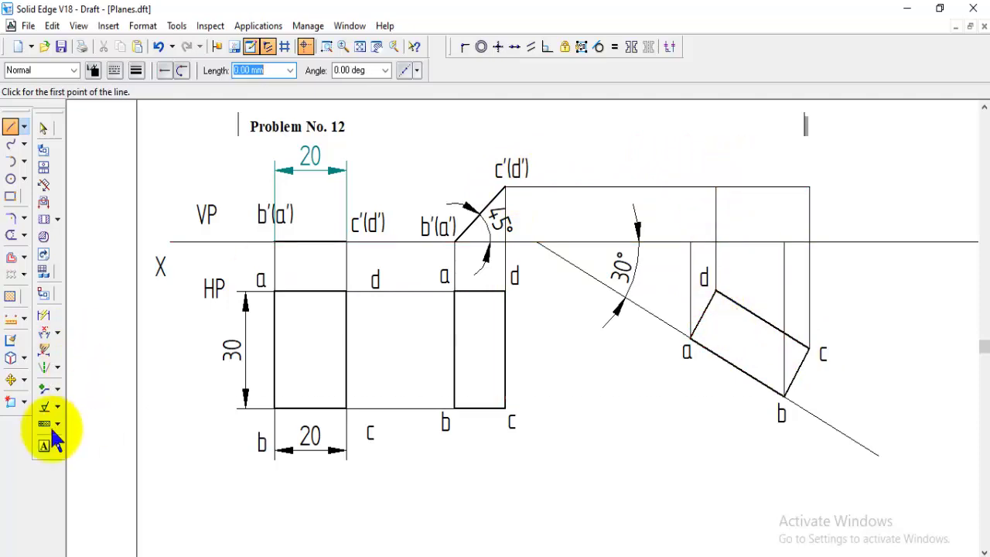
- Add the text labels a', b', c' and d' at the projected points of the final front view
{"action": "left_click", "coordinate": [50, 446]}
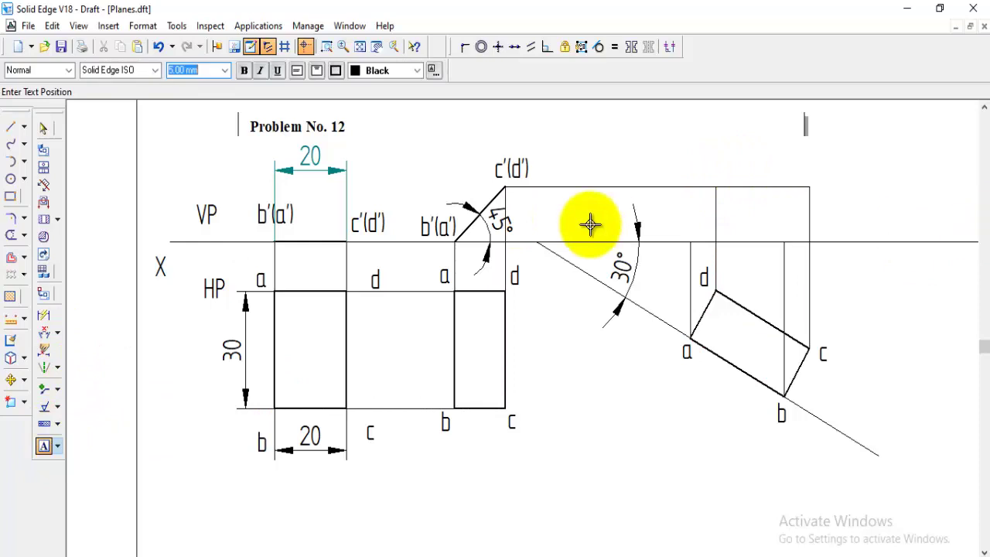
{"action": "left_click", "coordinate": [670, 225]}
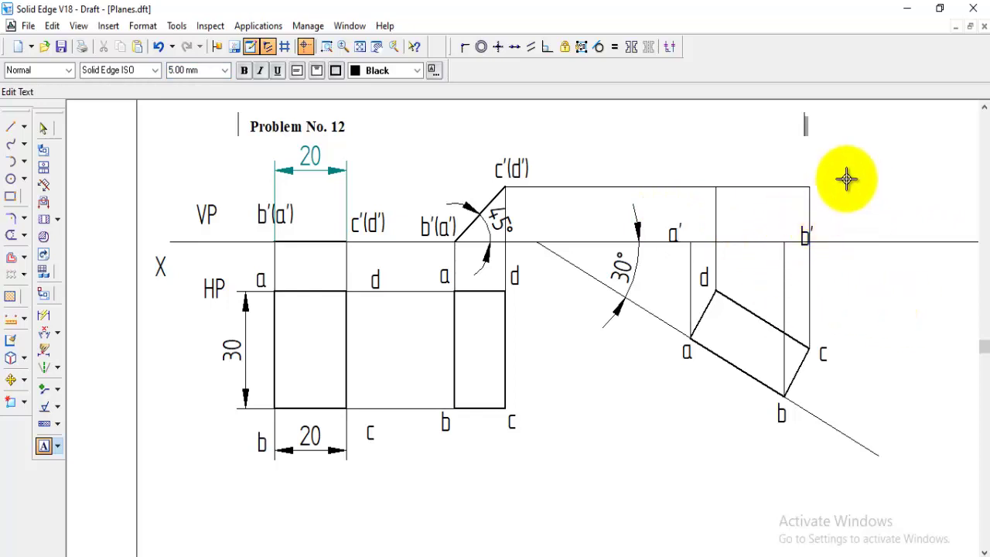
{"action": "left_click", "coordinate": [702, 170]}
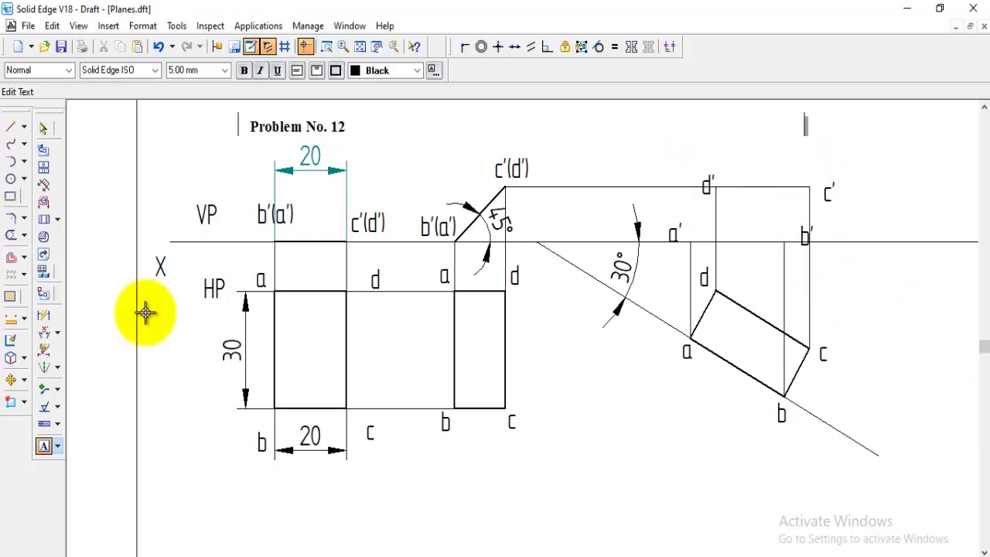
- Draw the final front view outline a'-b'-c'-d' as a closed parallelogram using the Visible line style
{"action": "left_click", "coordinate": [15, 126]}
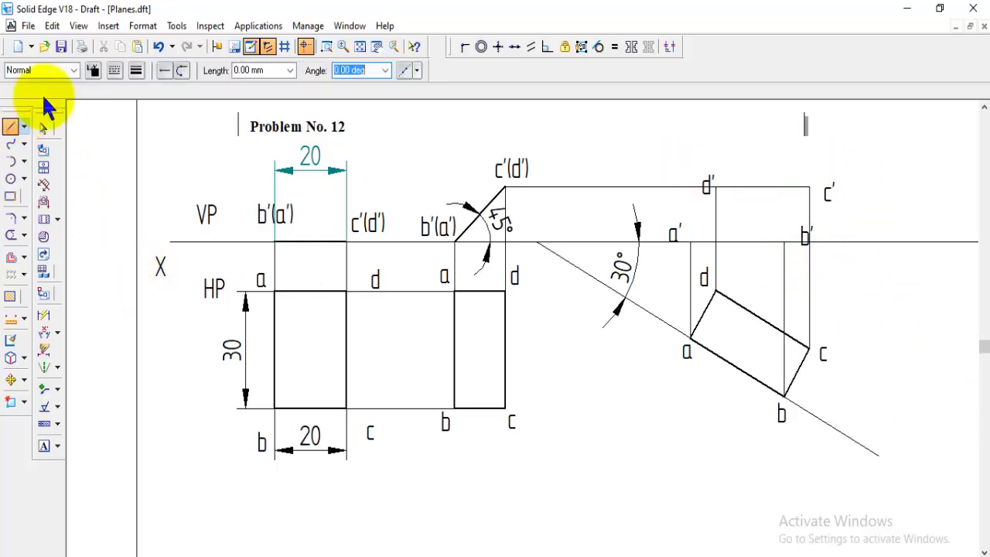
{"action": "left_click", "coordinate": [72, 71]}
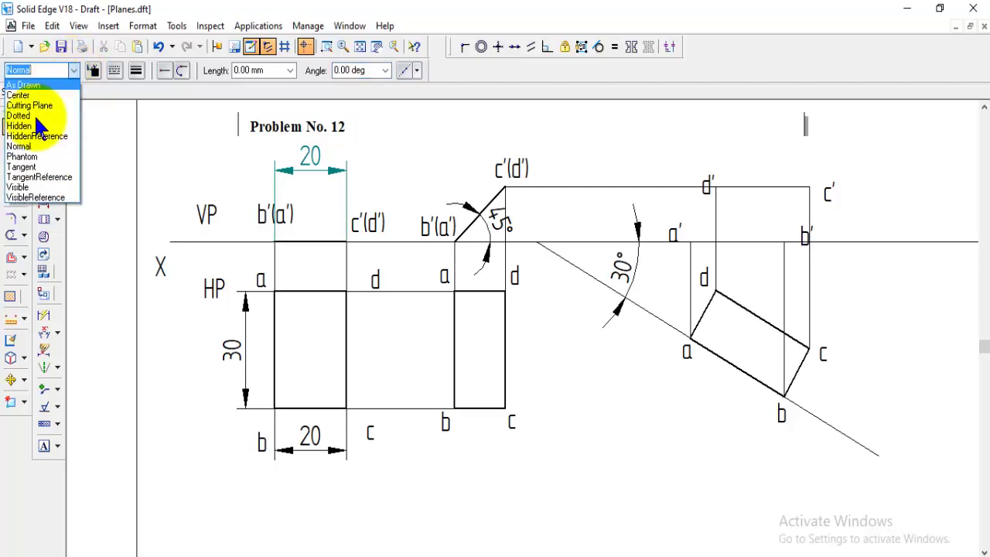
{"action": "left_click", "coordinate": [31, 194]}
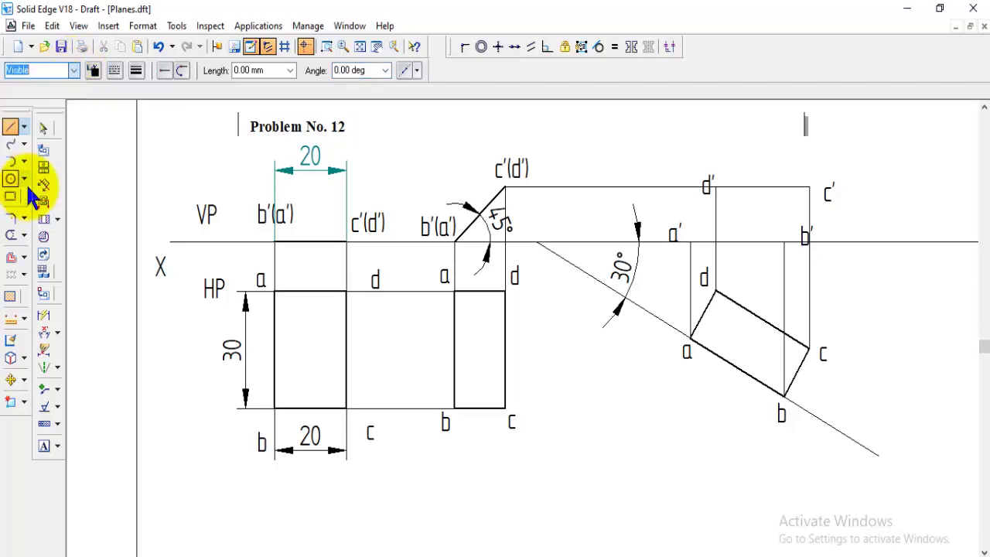
{"action": "left_click", "coordinate": [691, 242]}
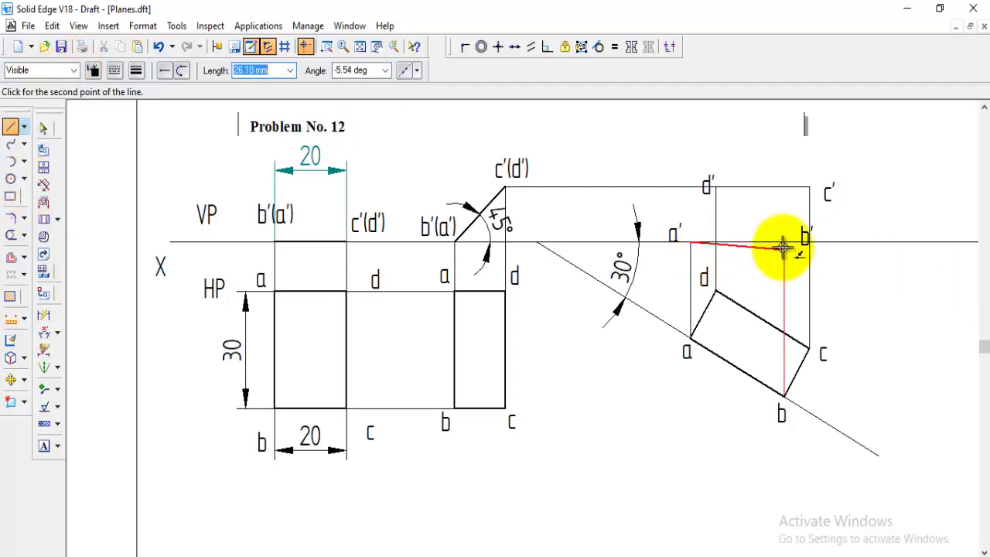
{"action": "left_click", "coordinate": [785, 241]}
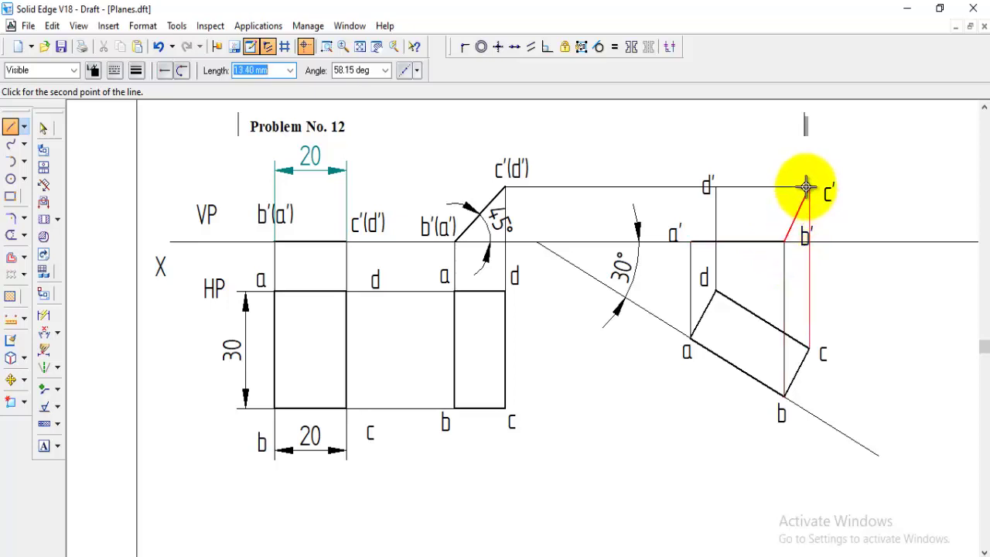
{"action": "left_click", "coordinate": [808, 186]}
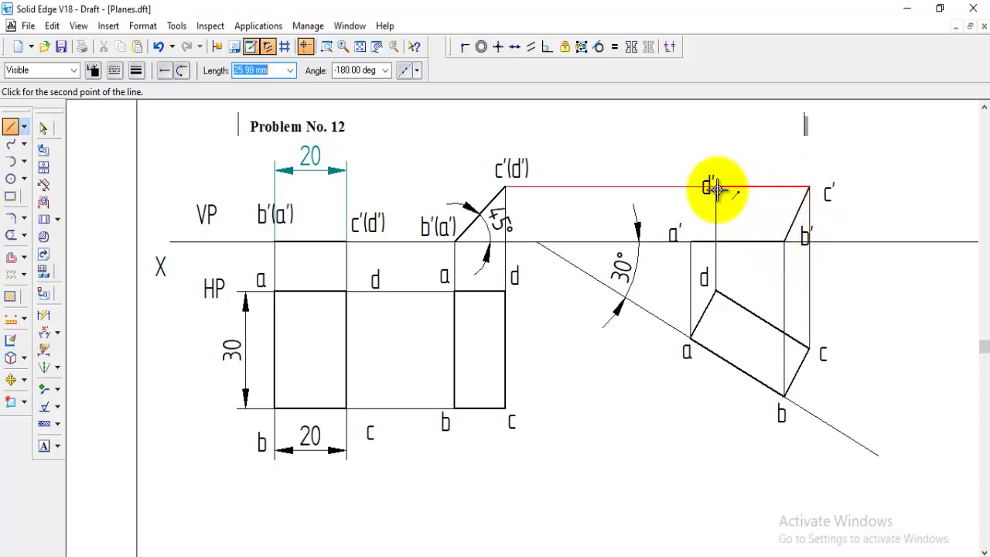
{"action": "left_click", "coordinate": [716, 187]}
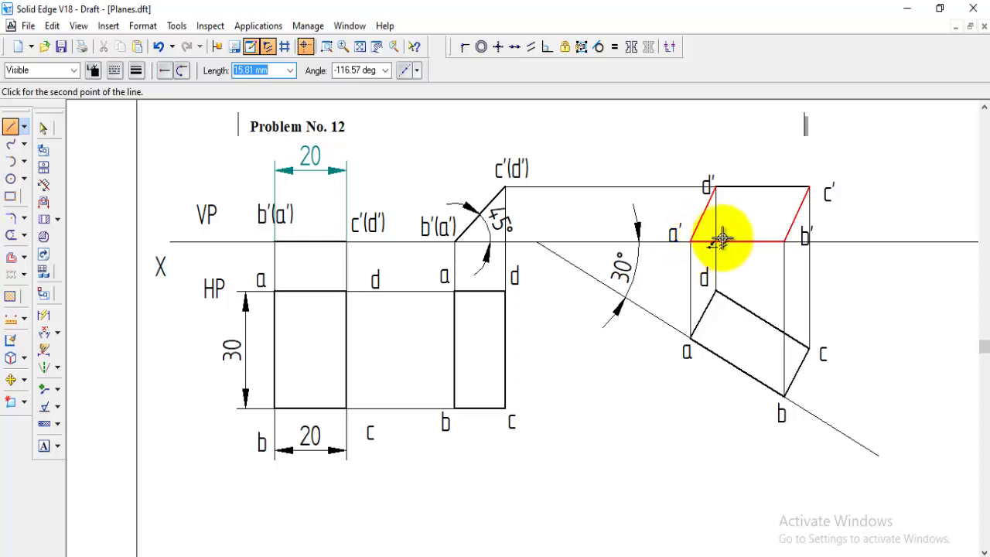
{"action": "left_click", "coordinate": [693, 242]}
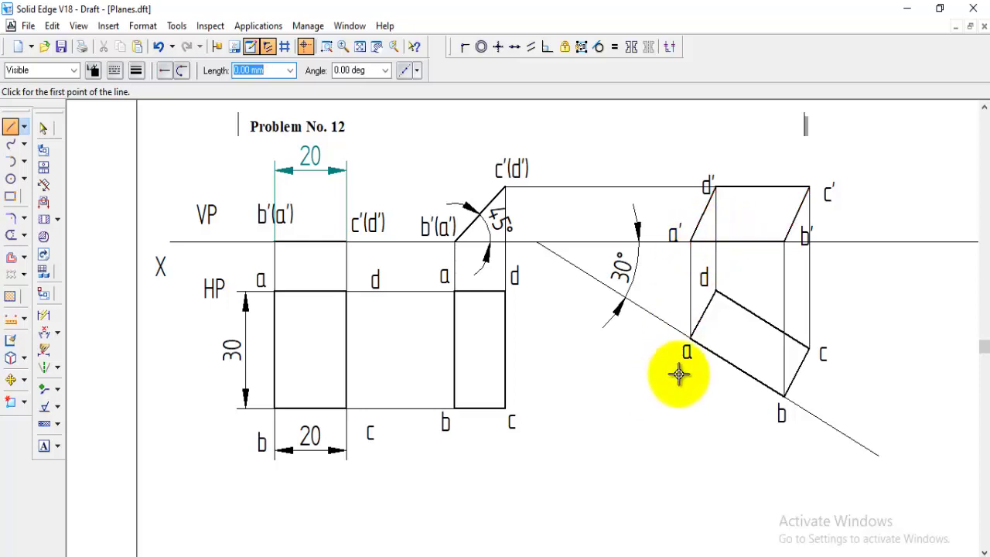
- Move the labels d', c', b' and a' clear of the lines and close to their corners in the final front view
{"action": "left_click", "coordinate": [11, 379]}
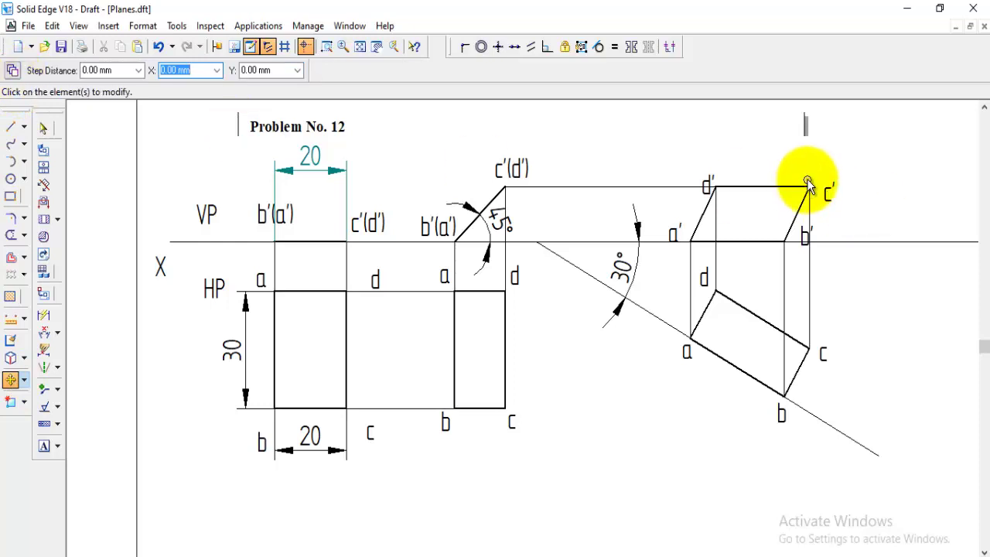
{"action": "left_click", "coordinate": [711, 172]}
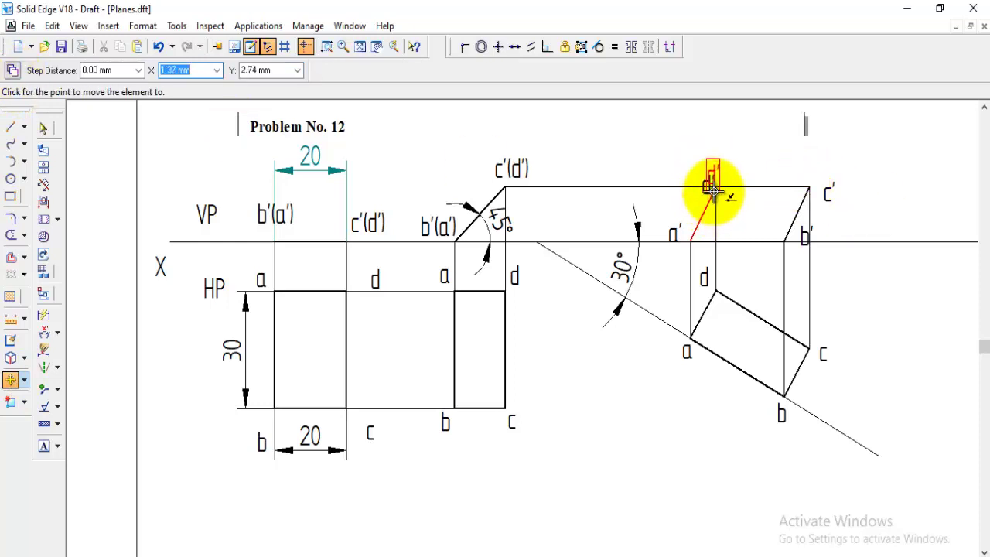
{"action": "left_click", "coordinate": [715, 162]}
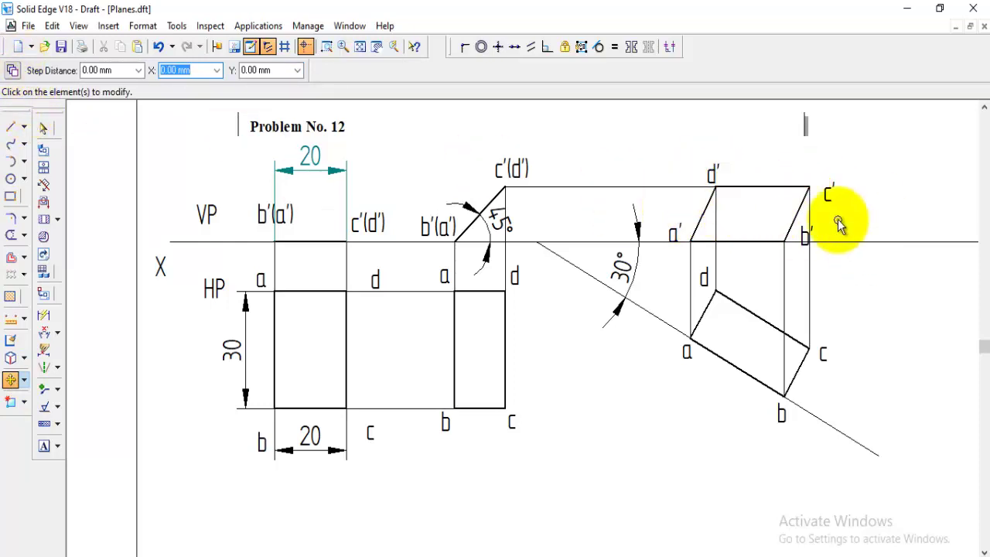
{"action": "left_click", "coordinate": [826, 194]}
{"action": "left_click", "coordinate": [813, 177]}
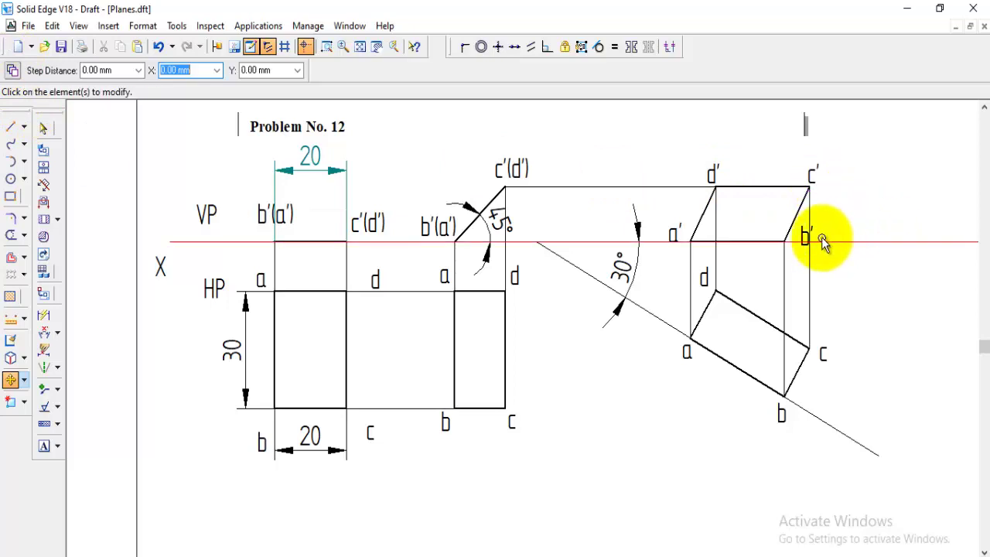
{"action": "left_click", "coordinate": [807, 236]}
{"action": "left_click", "coordinate": [819, 289]}
{"action": "left_click", "coordinate": [675, 232]}
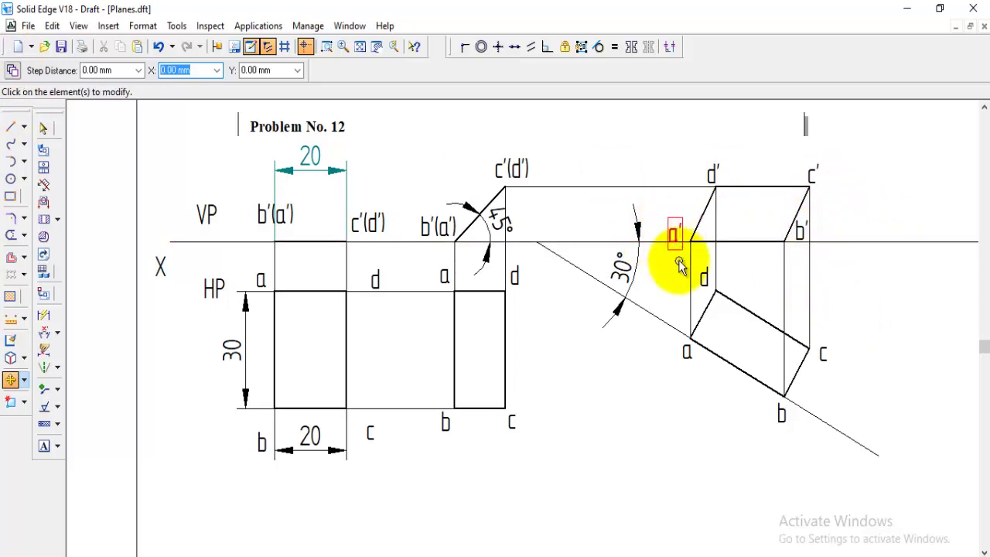
{"action": "left_click", "coordinate": [685, 281]}
{"action": "left_click", "coordinate": [690, 275]}
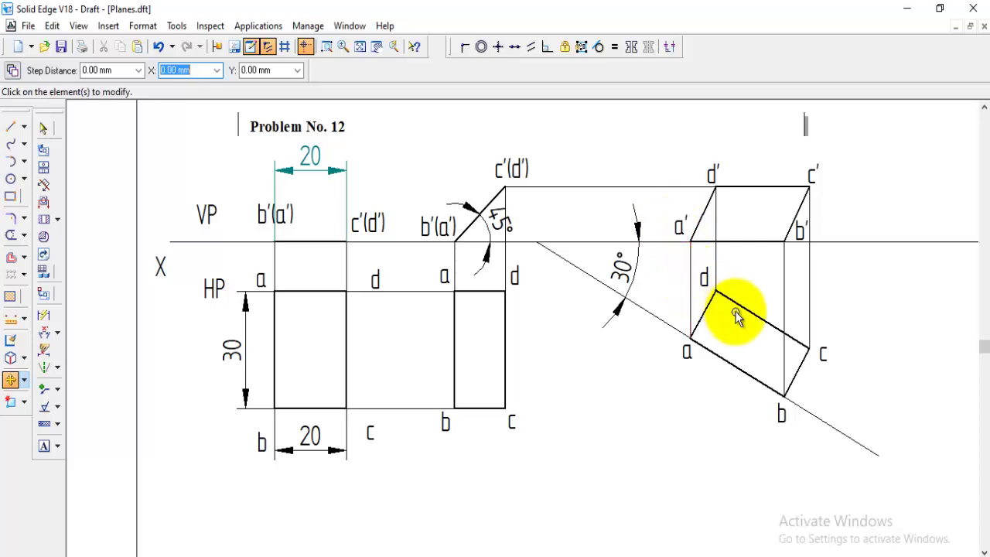
- Move the labels c, b and d of the first top view closer to their rectangle corners
{"action": "left_click", "coordinate": [371, 433]}
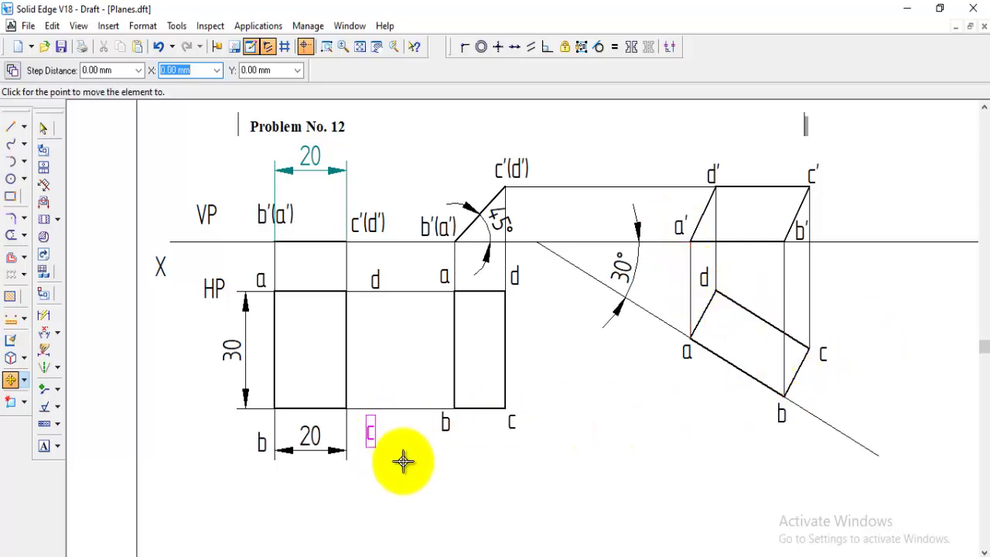
{"action": "left_click", "coordinate": [390, 456]}
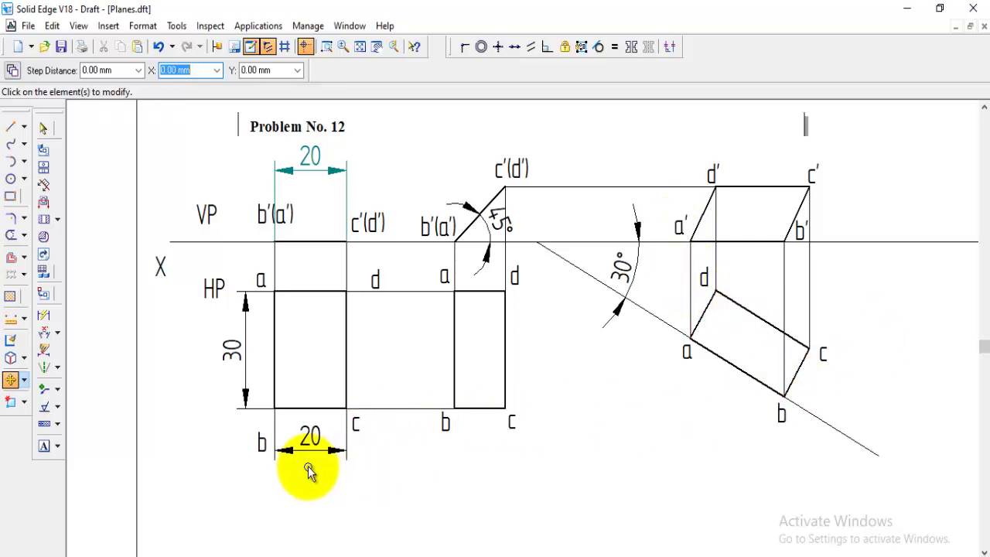
{"action": "left_click", "coordinate": [261, 441]}
{"action": "left_click", "coordinate": [261, 479]}
{"action": "left_click", "coordinate": [265, 460]}
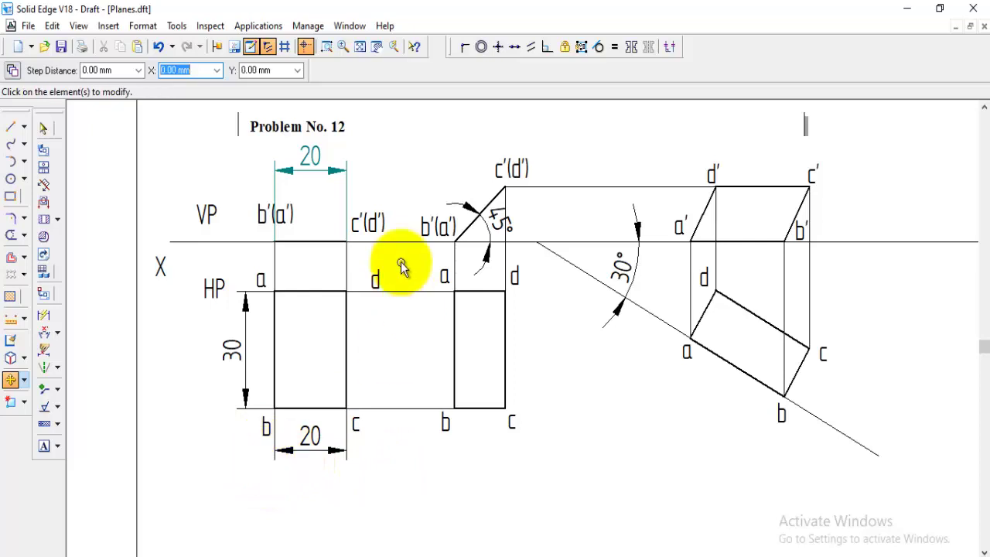
{"action": "left_click", "coordinate": [376, 275]}
{"action": "left_click", "coordinate": [389, 343]}
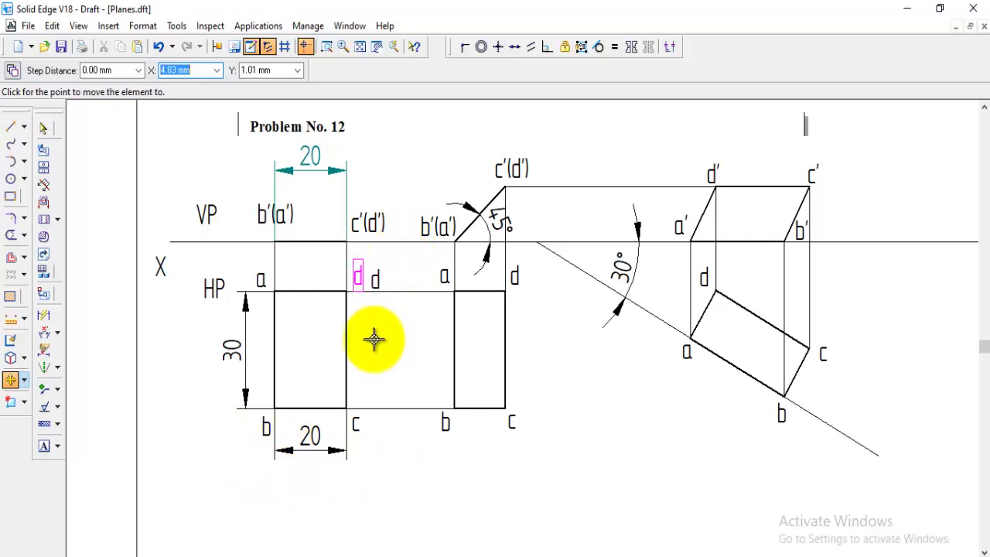
{"action": "left_click", "coordinate": [376, 342]}
- Move the b'(a') label of the first front view outside the line's left end and fit the whole sheet in view
{"action": "left_click", "coordinate": [260, 214]}
{"action": "left_click", "coordinate": [252, 250]}
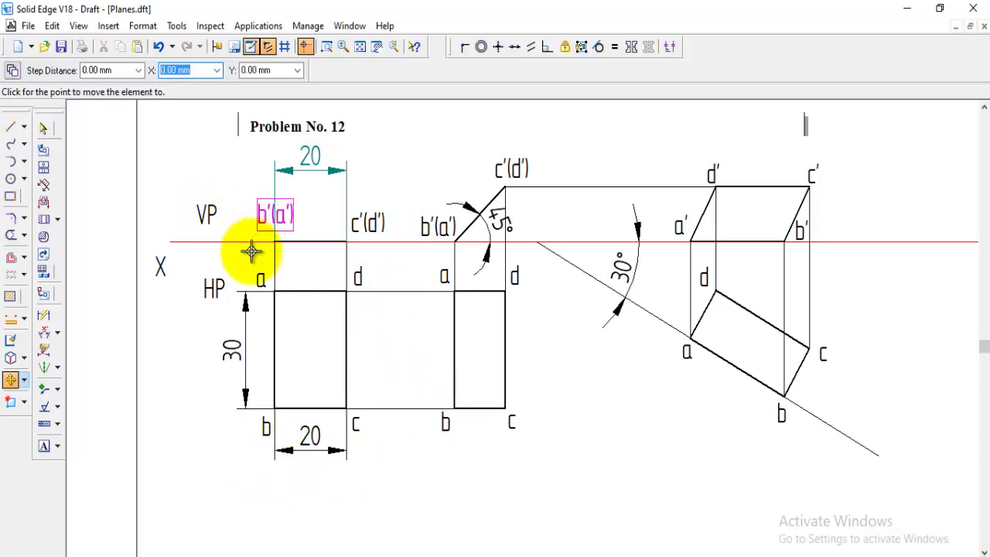
{"action": "left_click", "coordinate": [233, 252]}
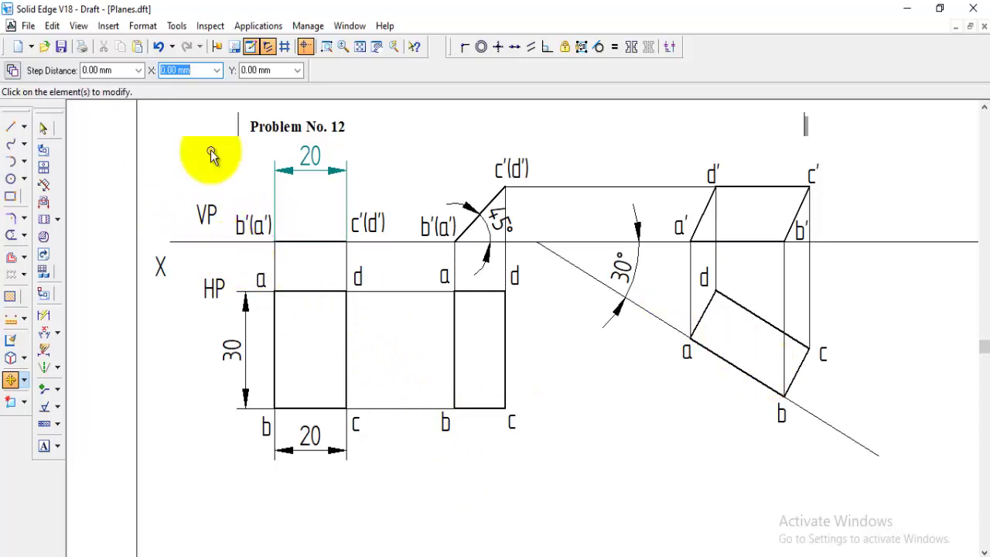
{"action": "left_click", "coordinate": [358, 46]}
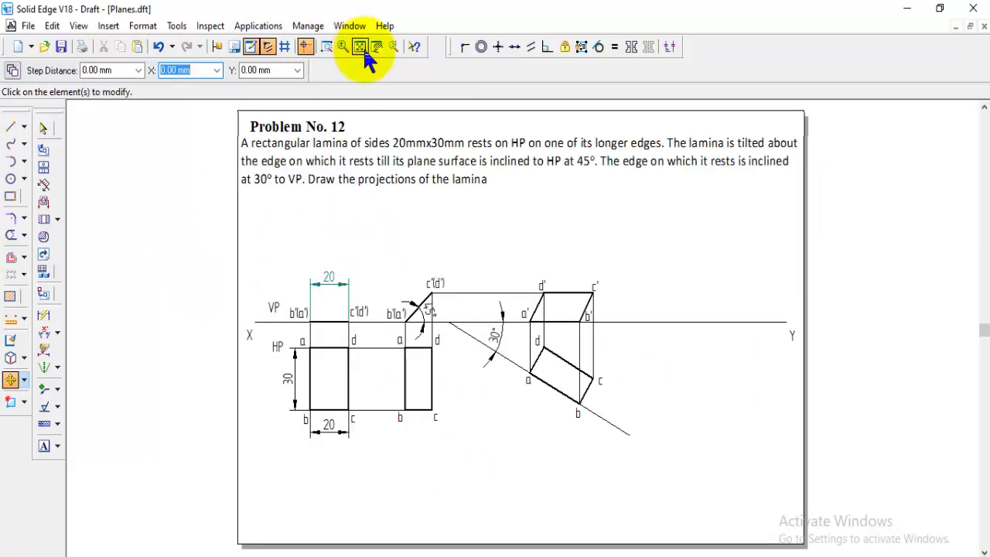